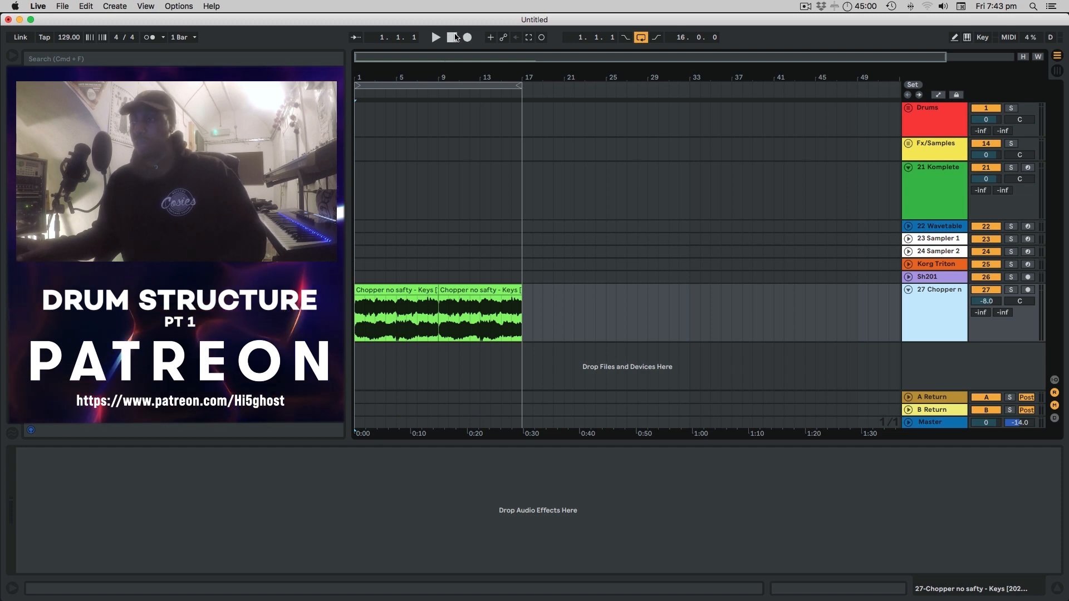
Play back the keys sample and the snare pattern, and select the first five bars on the 2 Kick track.
key("space")
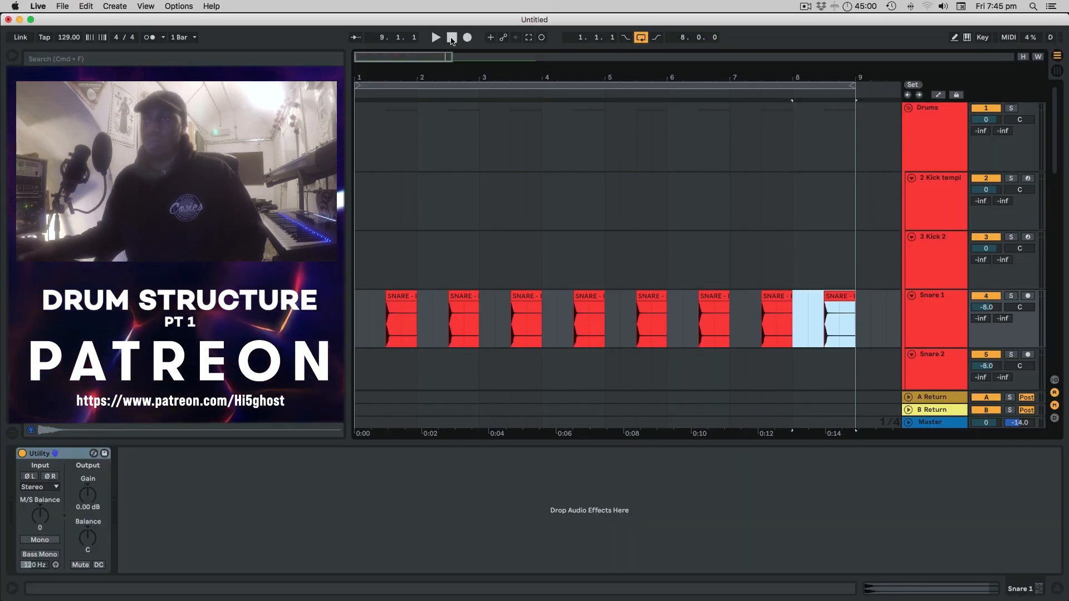
left_click(452, 37)
key("space")
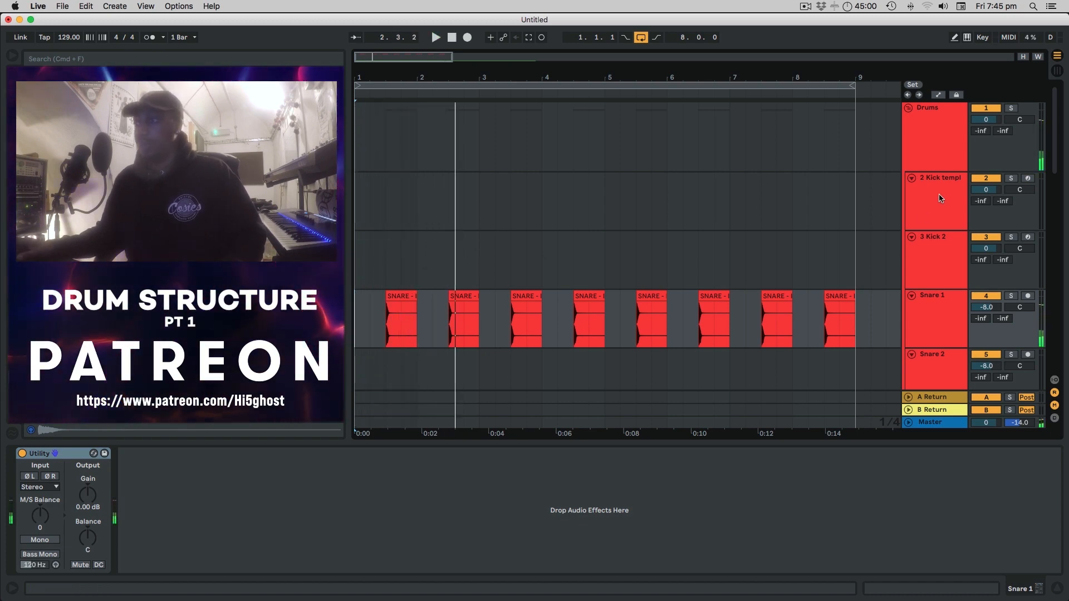
left_click_drag(361, 207, 663, 205)
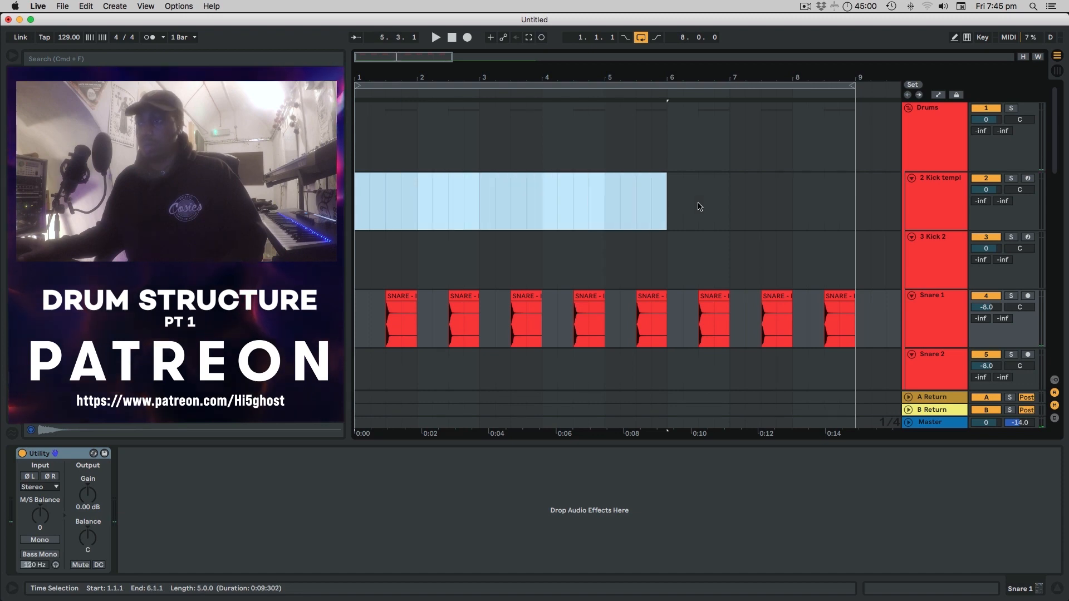
key("space")
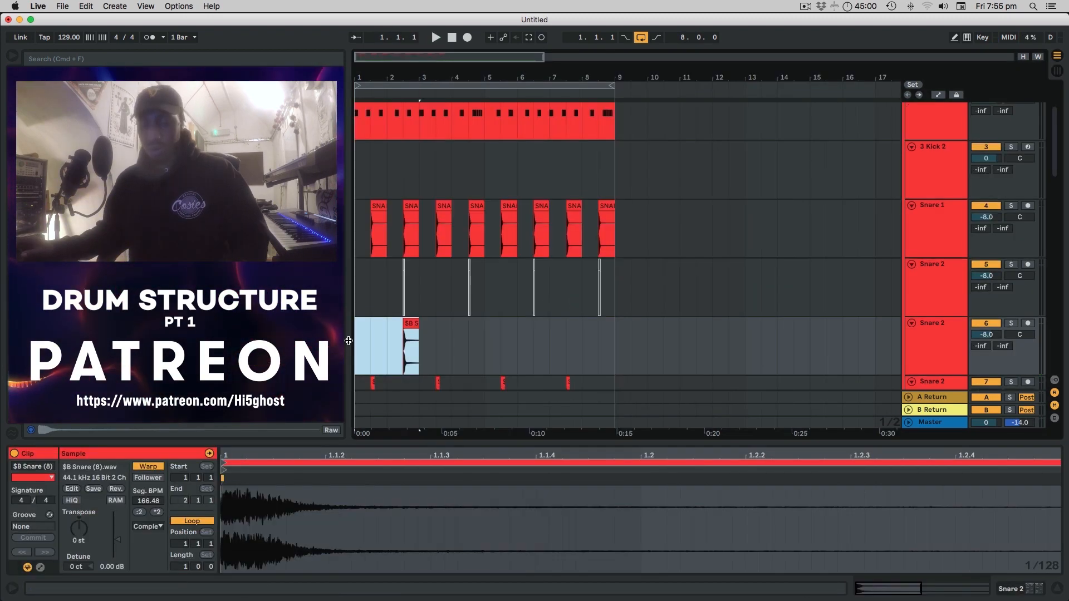
Duplicate the selected two-bar snare section on track 6 three times to fill the eight-bar loop.
key("super+d")
key("super+d")
key("super+d")
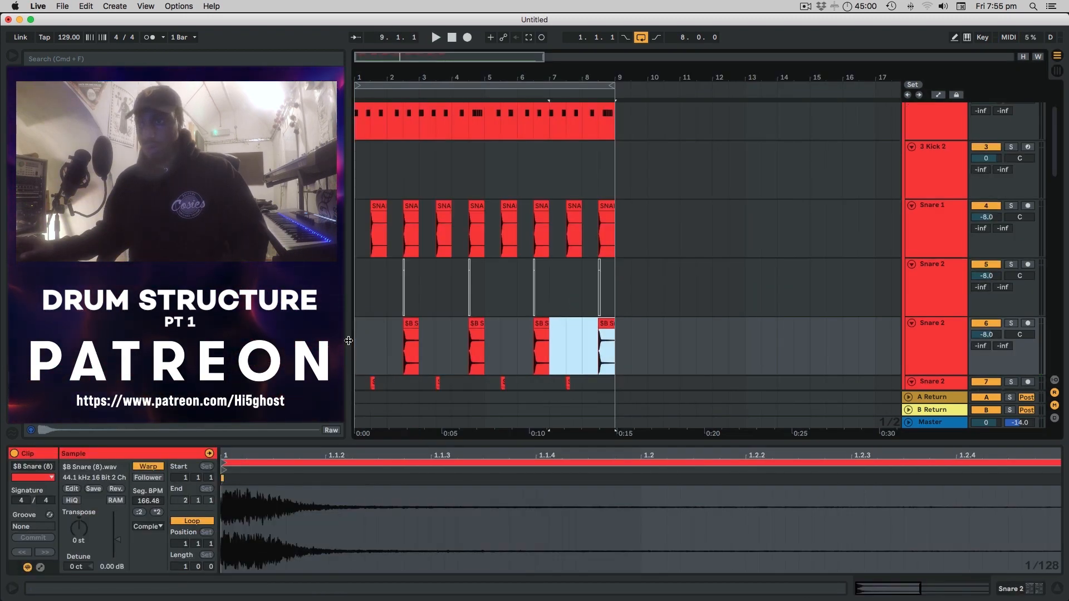
Play the loop from its start and lower the volume of the Snare 2 layer on track 6 to -11.3 dB.
left_click(442, 344)
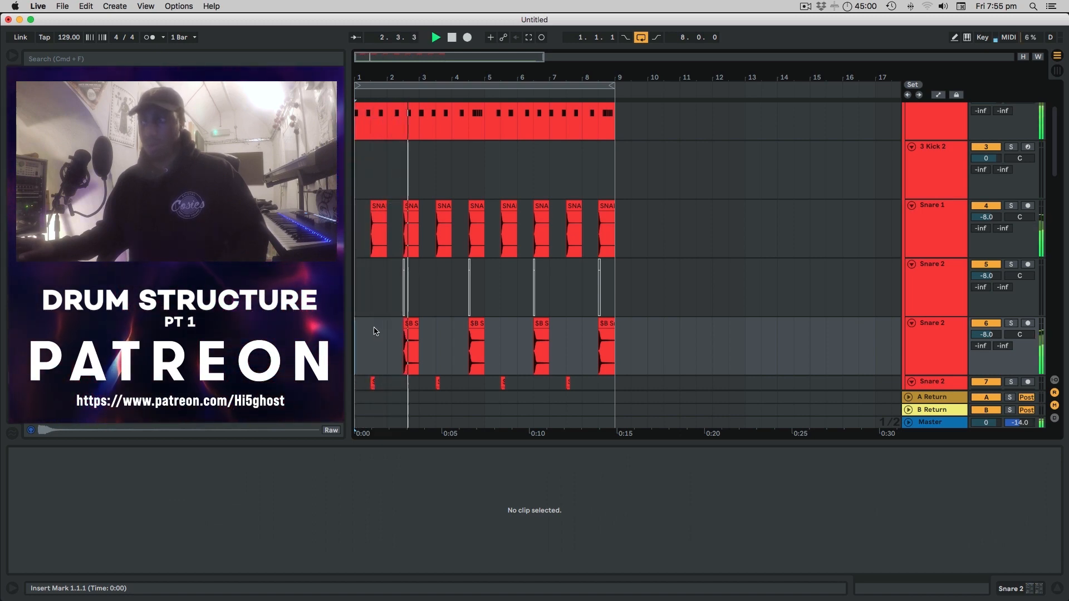
left_click_drag(986, 334, 986, 349)
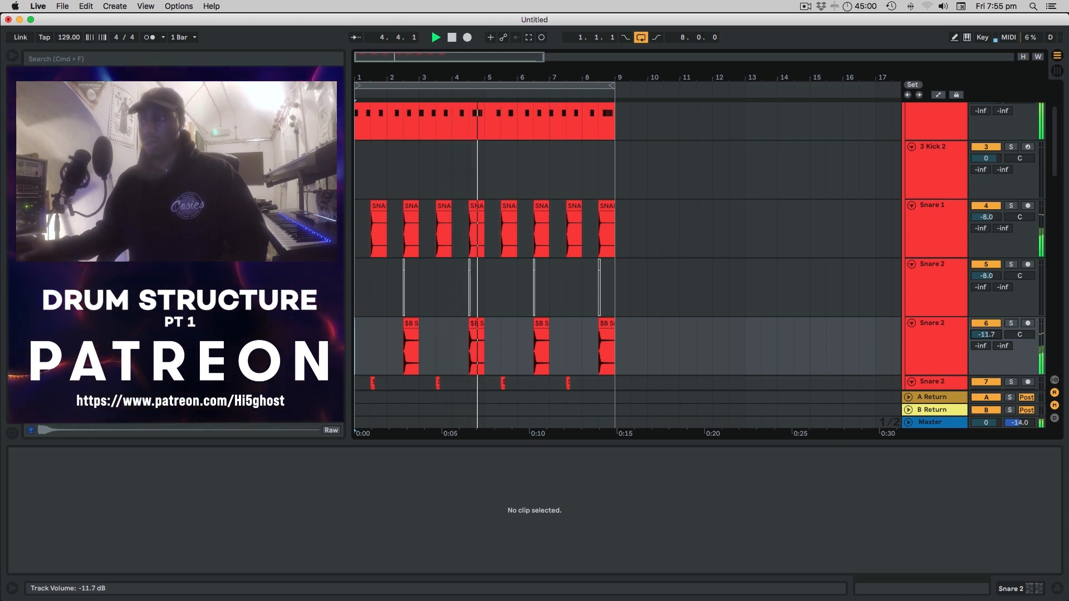
left_click_drag(983, 335, 983, 329)
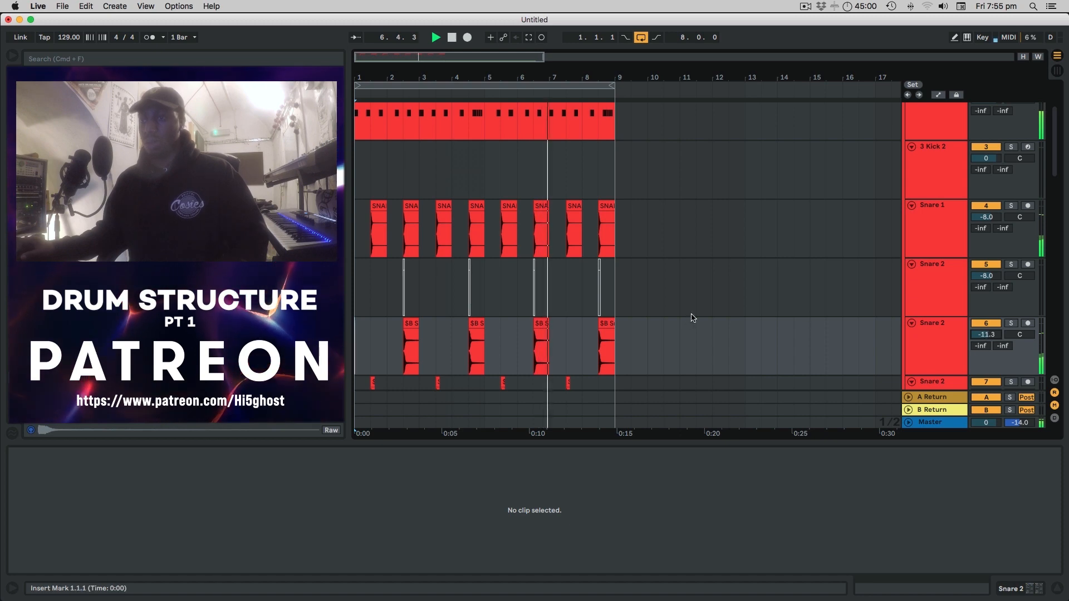
Examine the clips on all the drum tracks, from the Drums group down to the lower percussion layers, during playback.
scroll(557, 340, "down", 6)
scroll(557, 343, "up", 6)
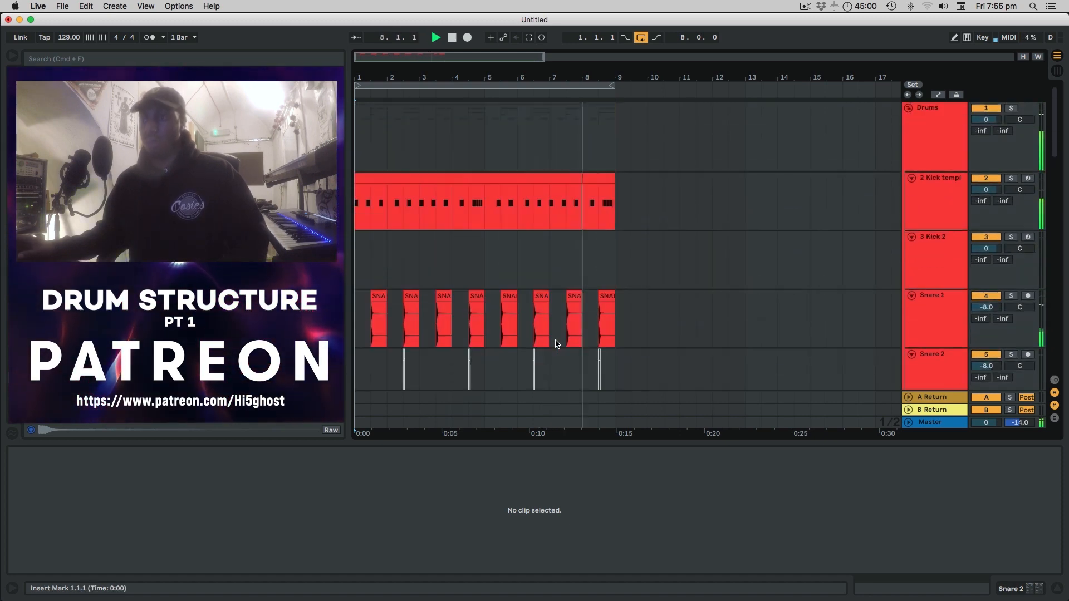
scroll(555, 343, "up", 1)
scroll(555, 344, "down", 3)
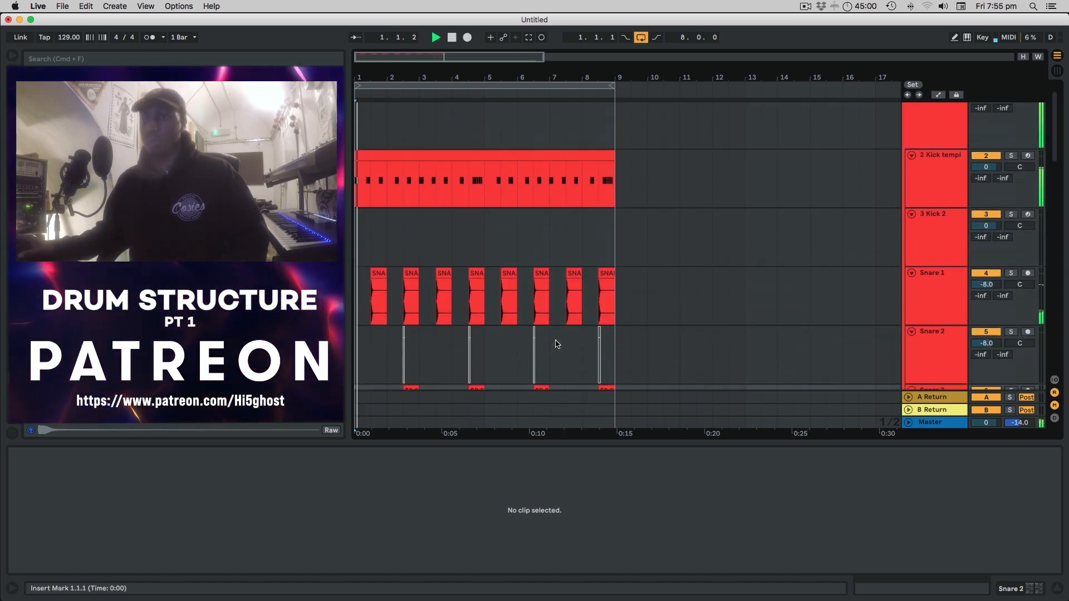
scroll(556, 344, "up", 3)
scroll(555, 344, "down", 6)
scroll(556, 343, "down", 1)
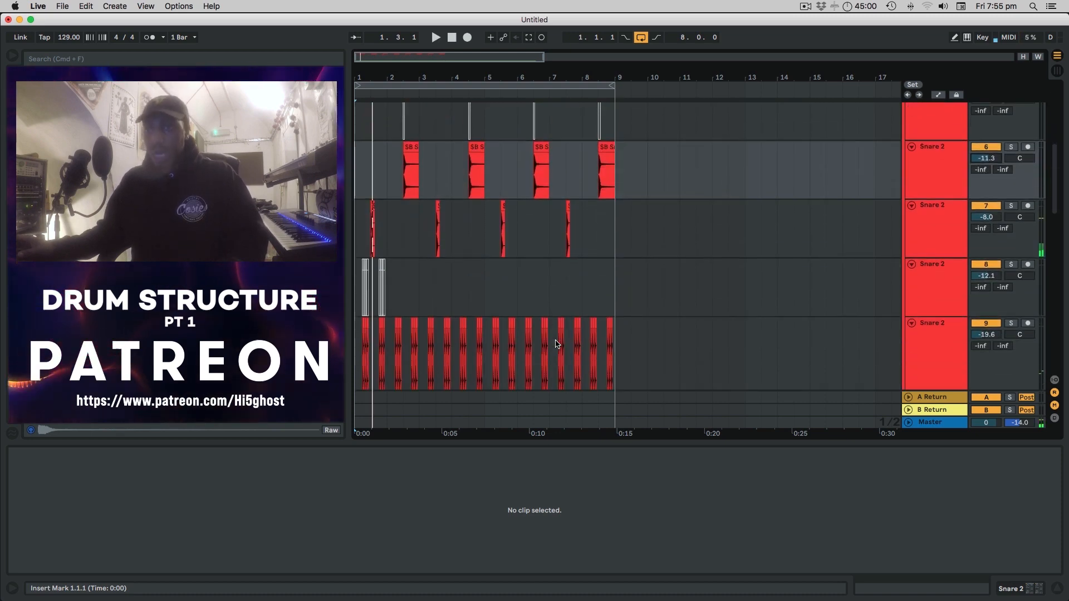
scroll(433, 275, "down", 3)
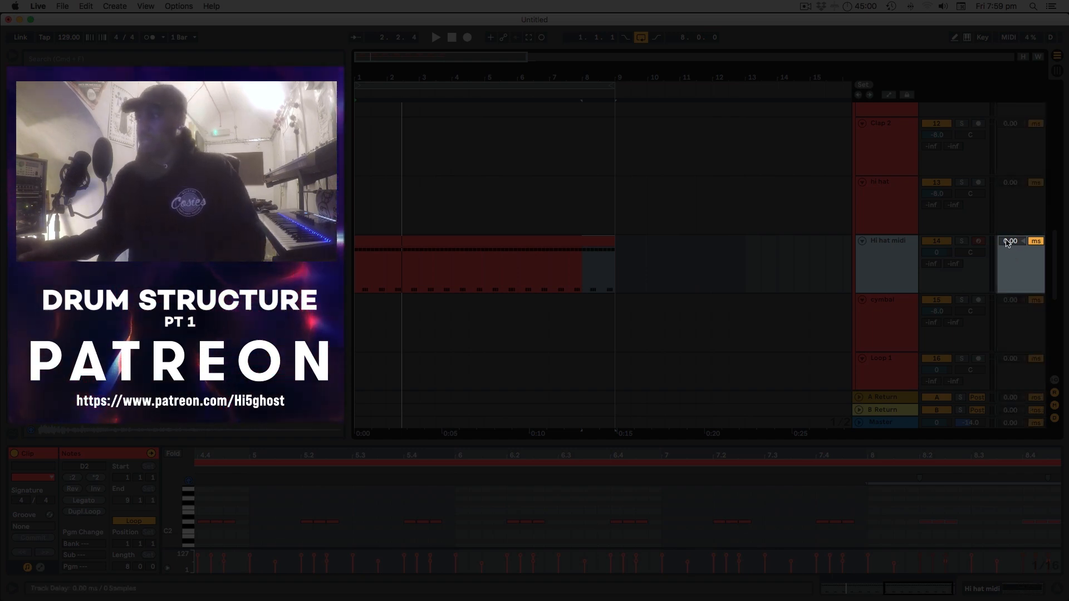
Set the Hi hat midi track's delay to 8.00 ms and play the result.
left_click_drag(1008, 241, 1008, 228)
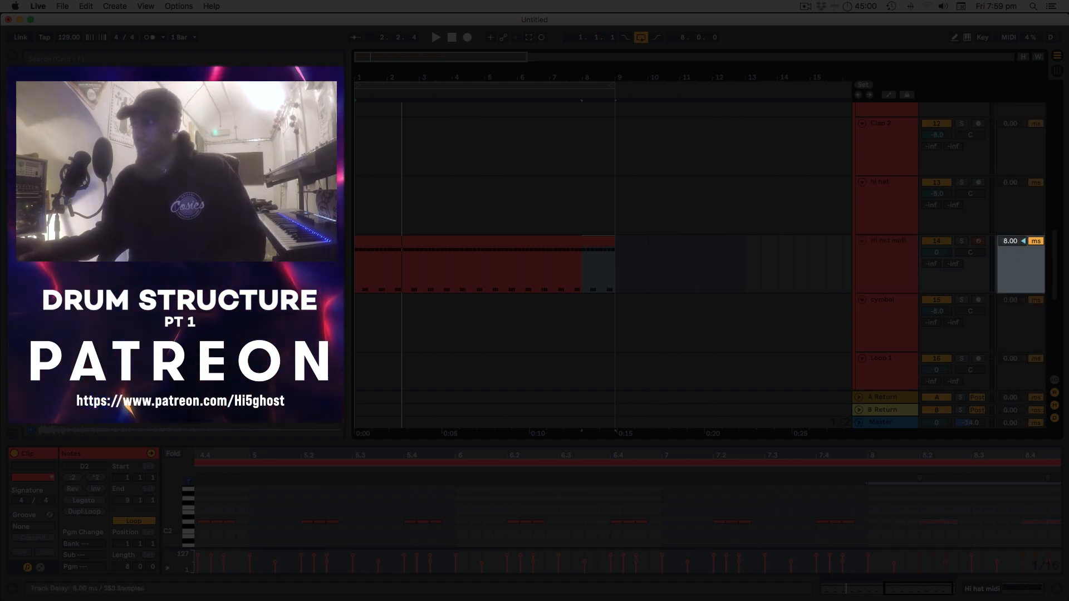
key("space")
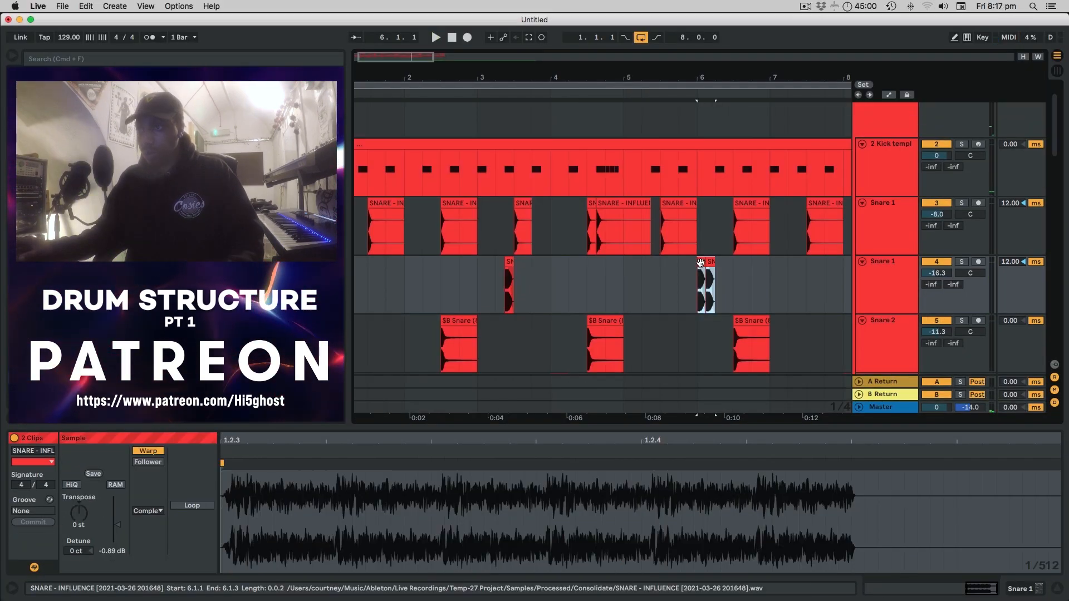
Move the two short snare clips on track 4 earlier to start at 5.4.1, and audition the fill.
left_click_drag(706, 276, 685, 270)
left_click(567, 290)
key("space")
left_click(637, 283)
key("space")
left_click(657, 283)
key("space")
key("space")
Transpose the second short snare clip before bar 6 down to -3 st and audition the fill.
scroll(695, 295, "up", 5, "super")
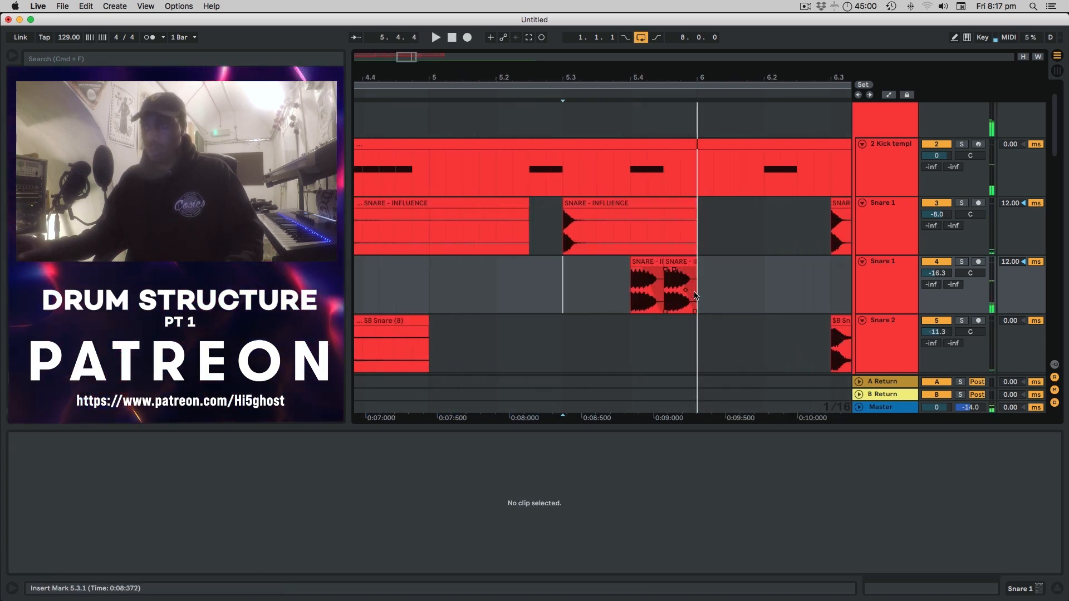
left_click(680, 266)
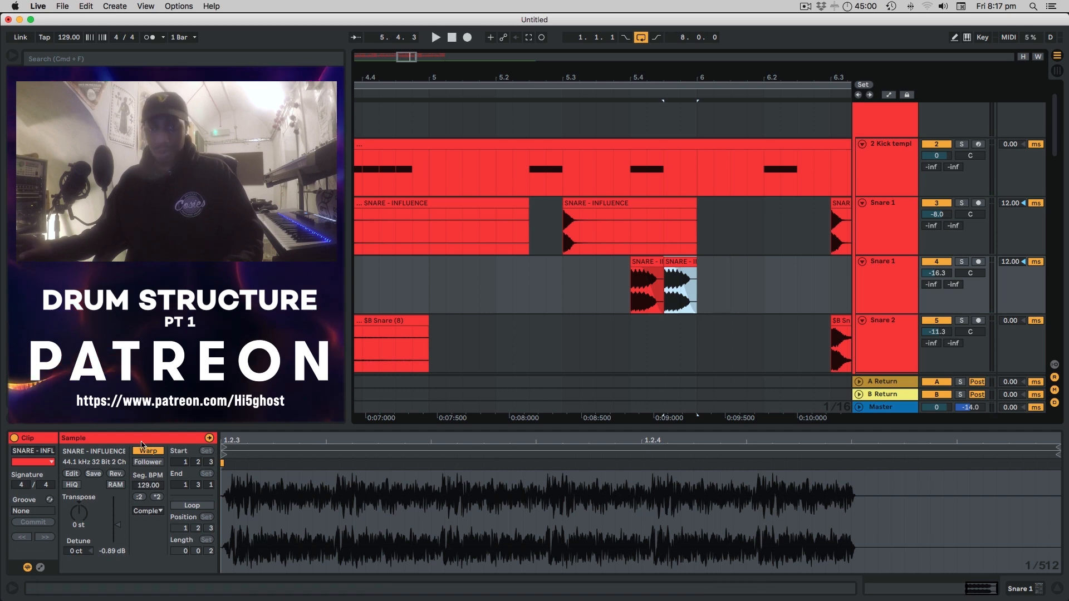
left_click(81, 510)
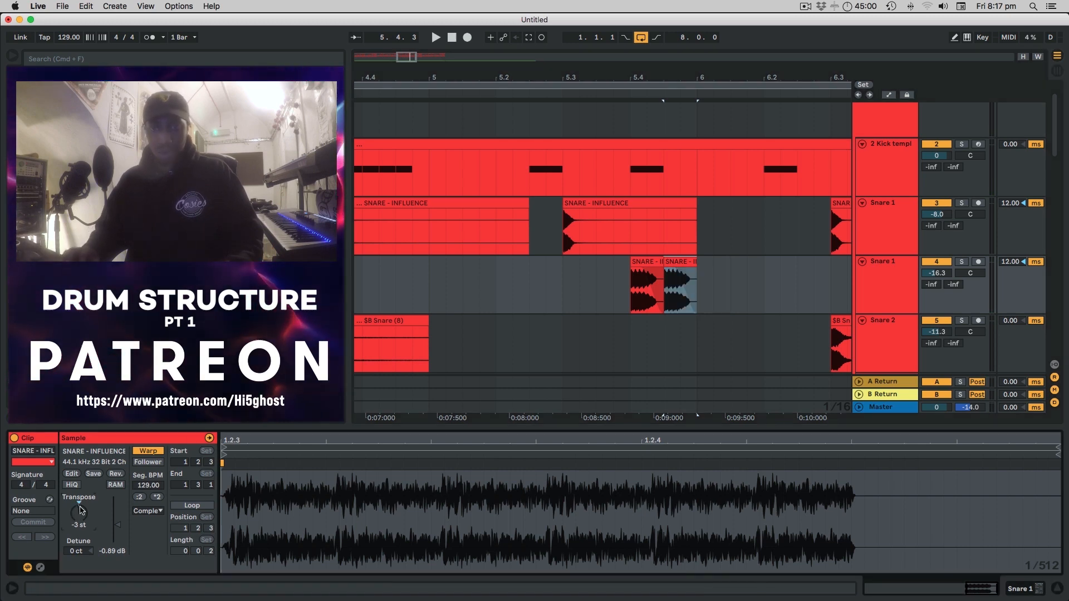
left_click(559, 287)
key("space")
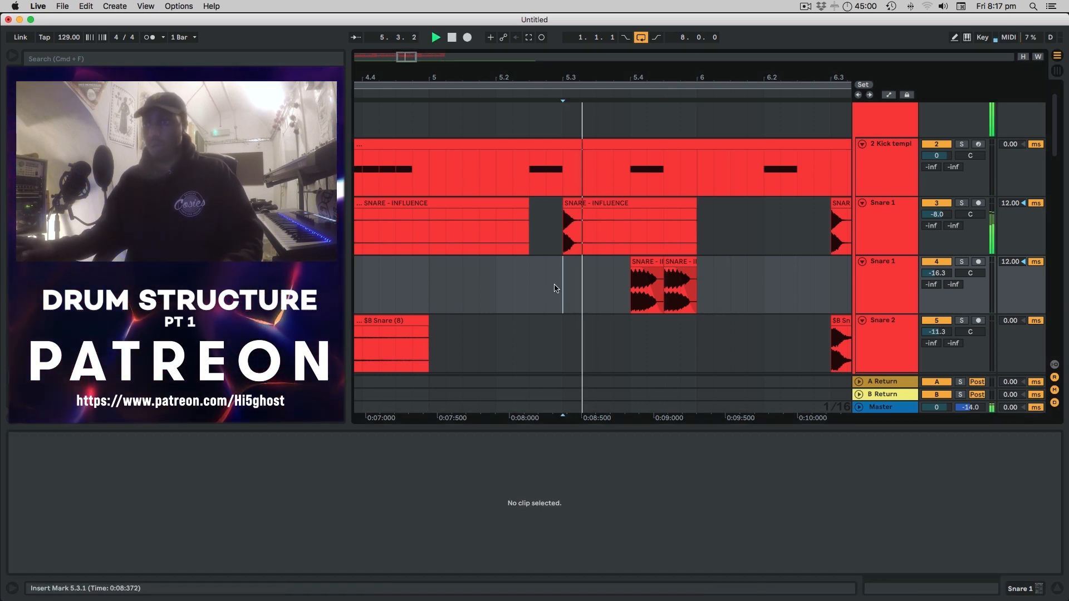
scroll(555, 287, "down", 10)
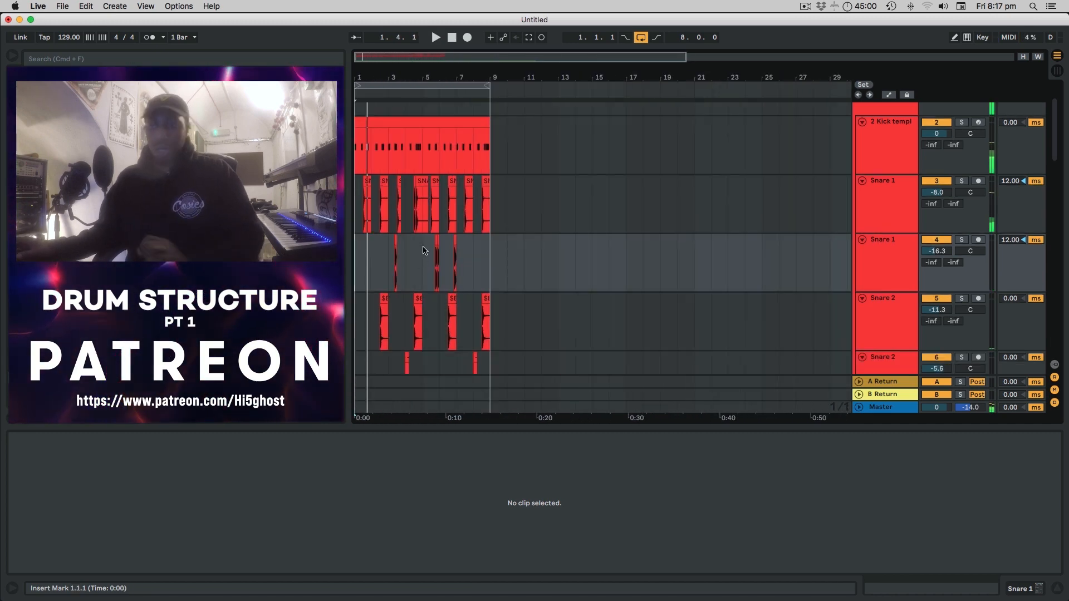
key("space")
Open the HalfTime plug-in window on the Drums group, place it over the arrangement, and set its loop length to 1/2.
scroll(772, 231, "up", 2)
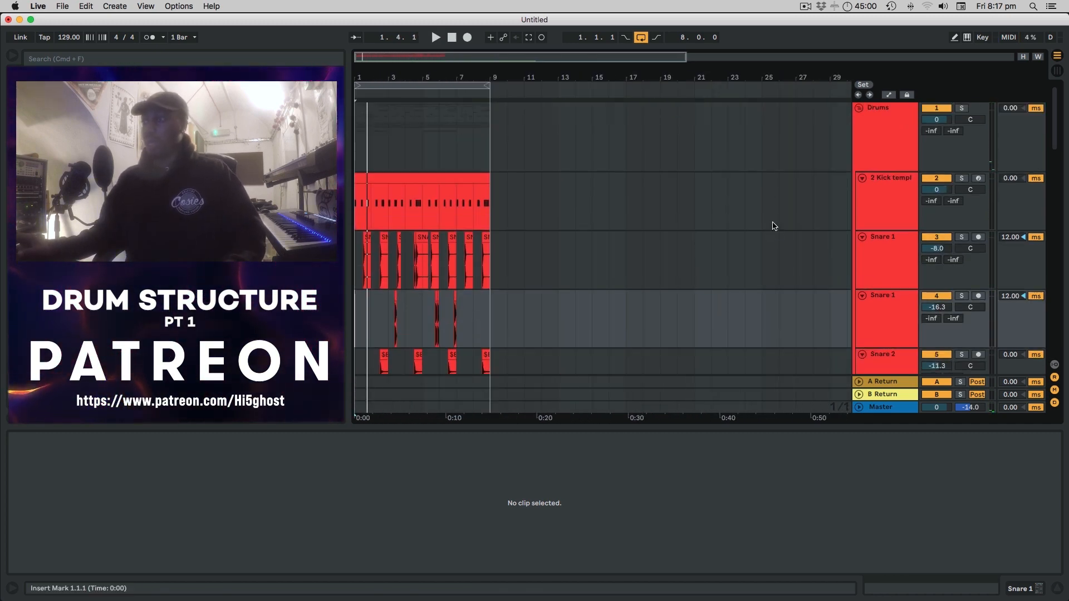
left_click(889, 127)
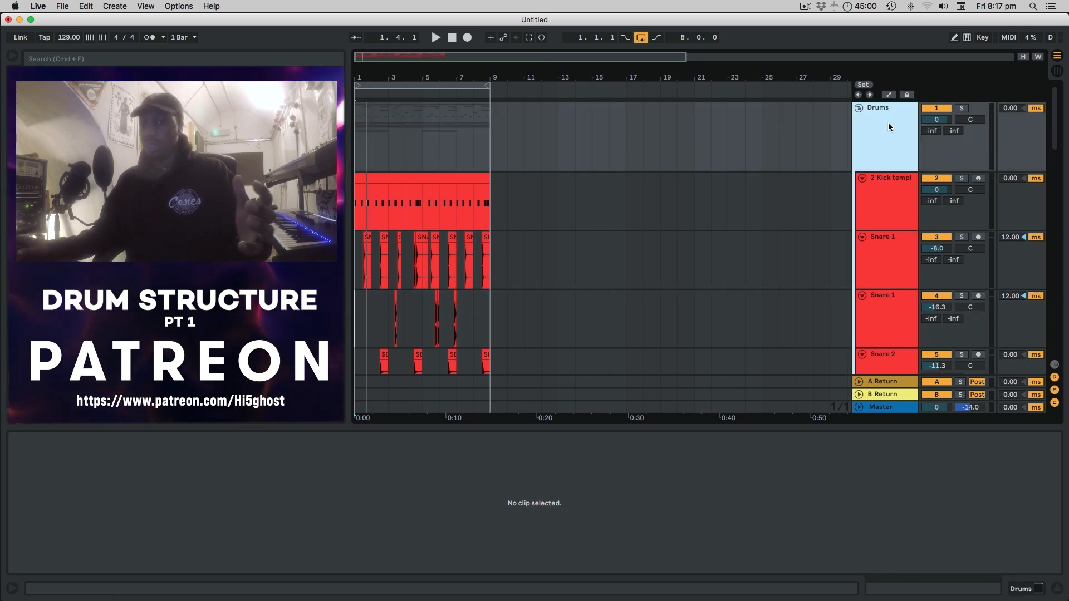
left_click(1037, 589)
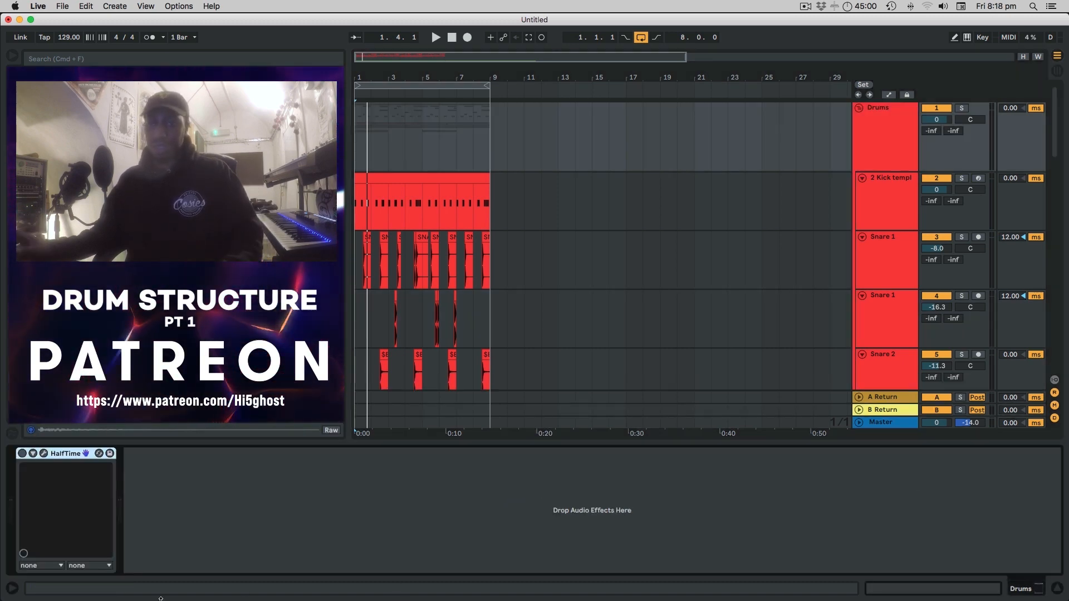
left_click(43, 454)
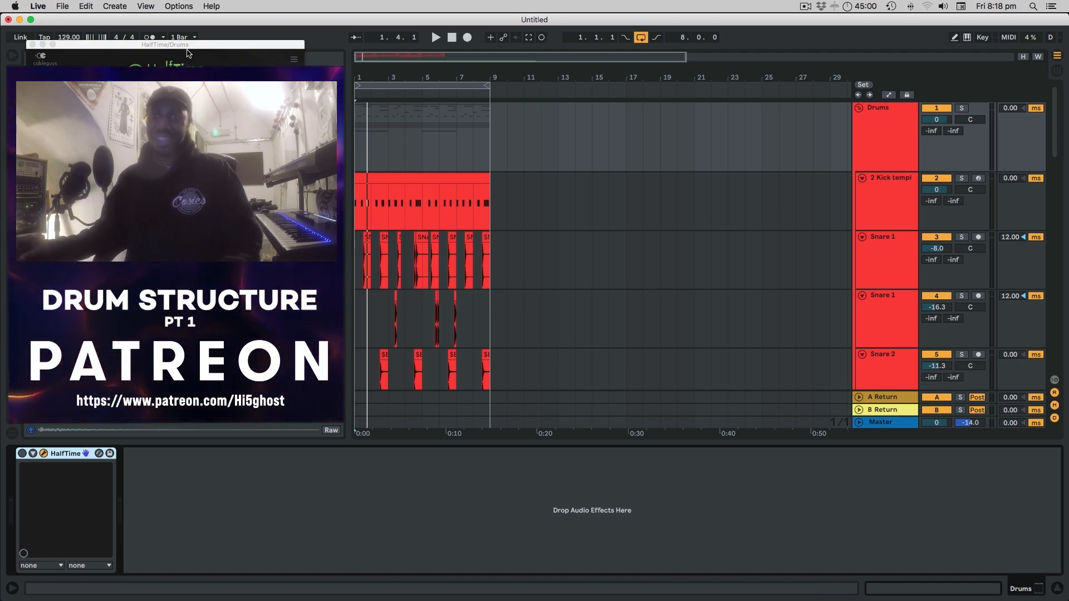
left_click_drag(181, 47, 685, 129)
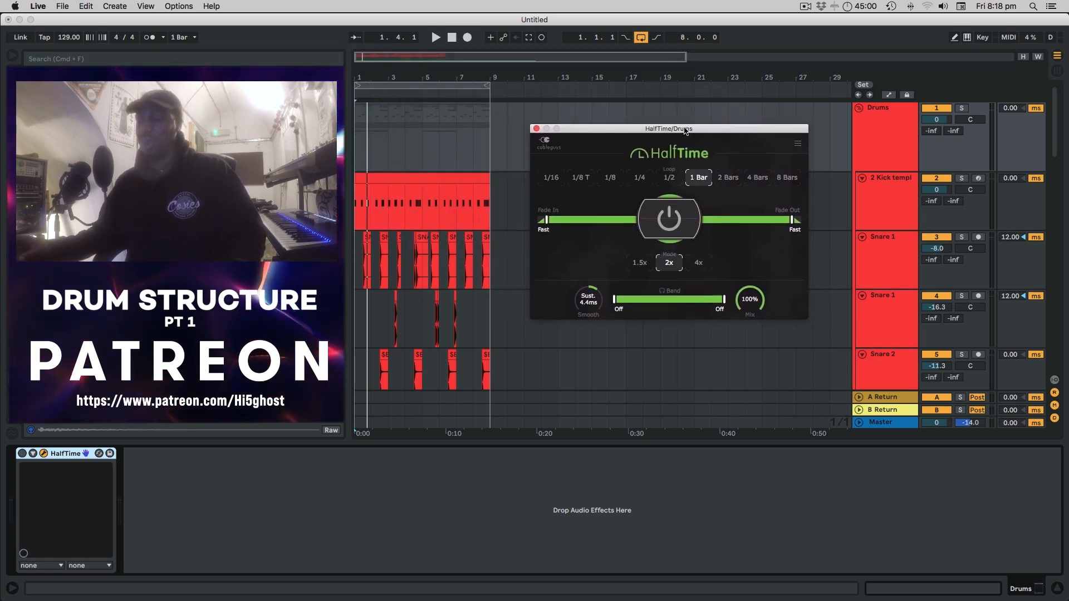
left_click(669, 177)
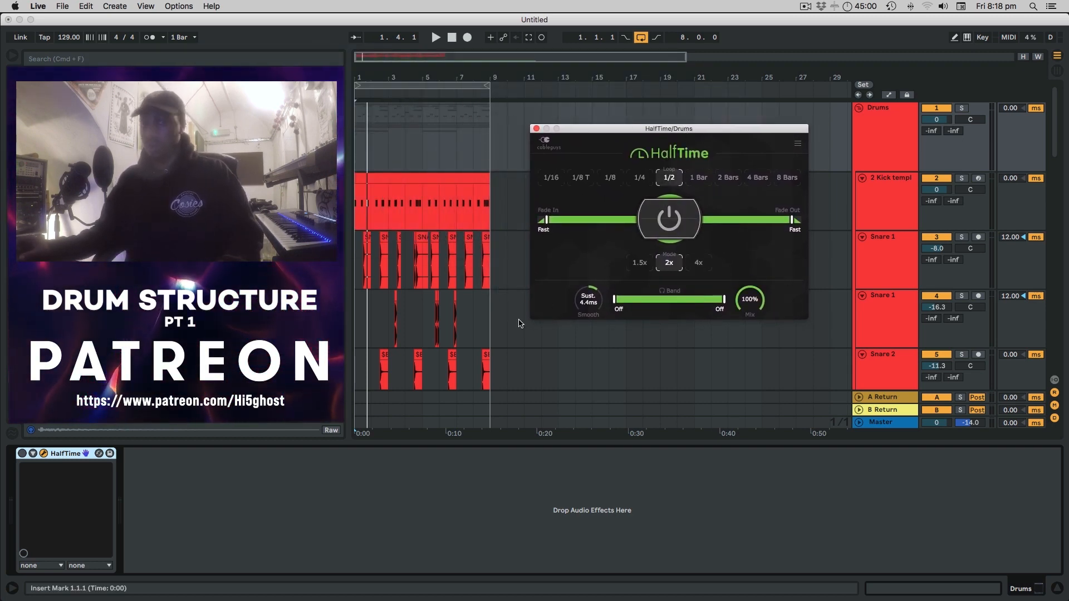
Enable HalfTime on the Drums group, start playback, and reduce the effect's mix.
left_click(22, 454)
key("space")
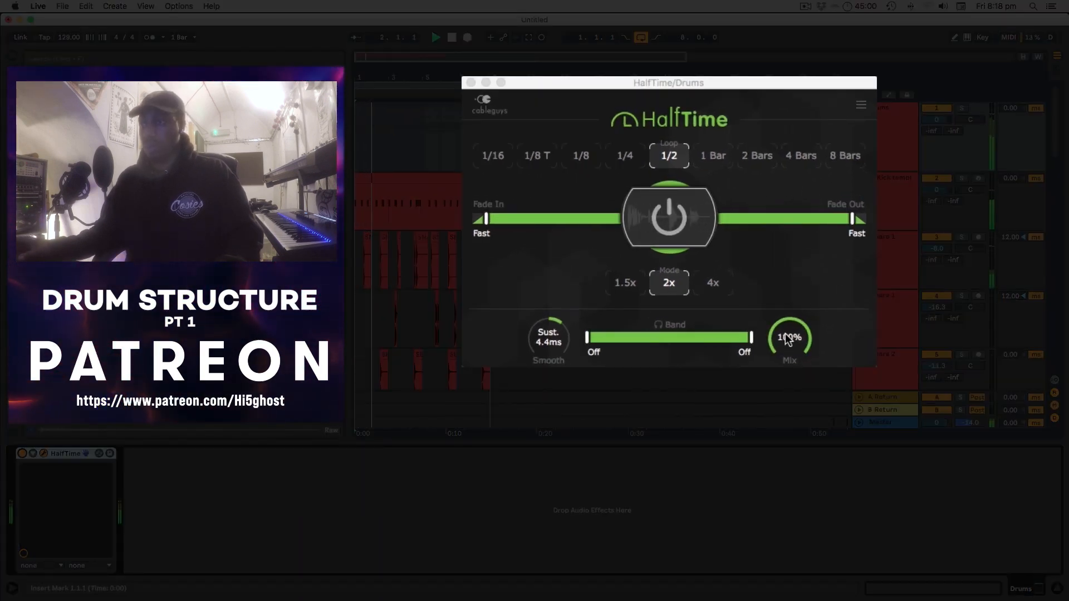
left_click_drag(788, 340, 788, 376)
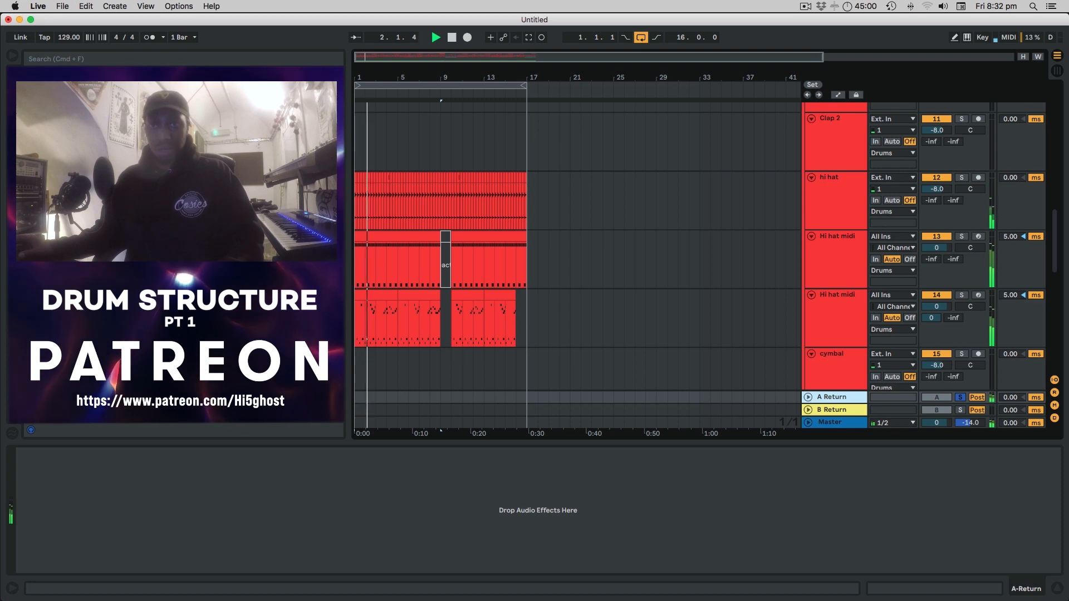
Add a Delay to the A return track, with a synced time of 2 sixteenths and 36% feedback.
left_click_drag(125, 197, 125, 504)
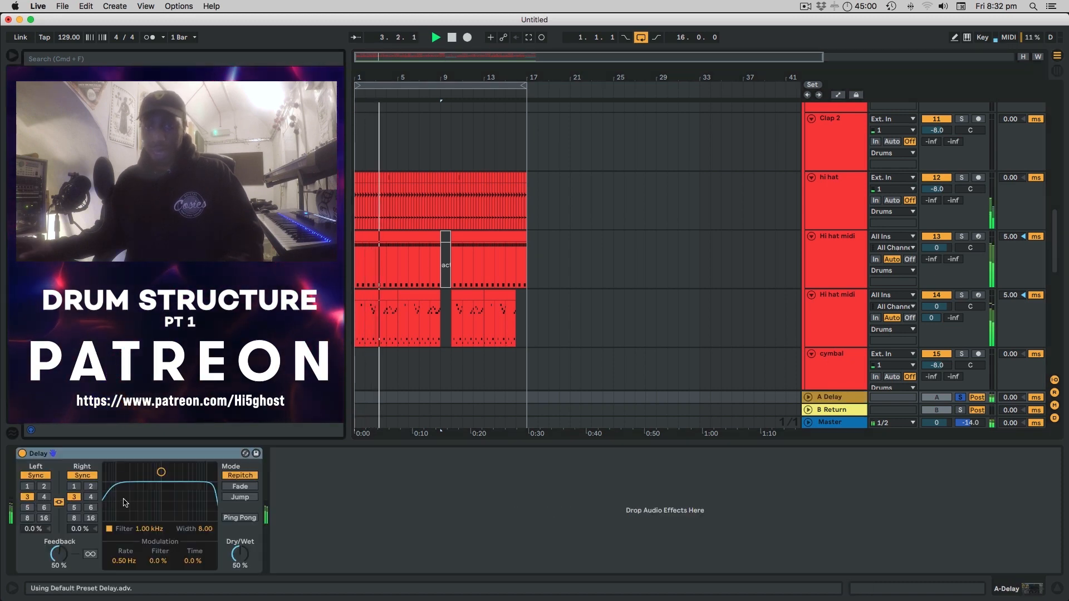
left_click(44, 487)
left_click_drag(59, 555, 59, 560)
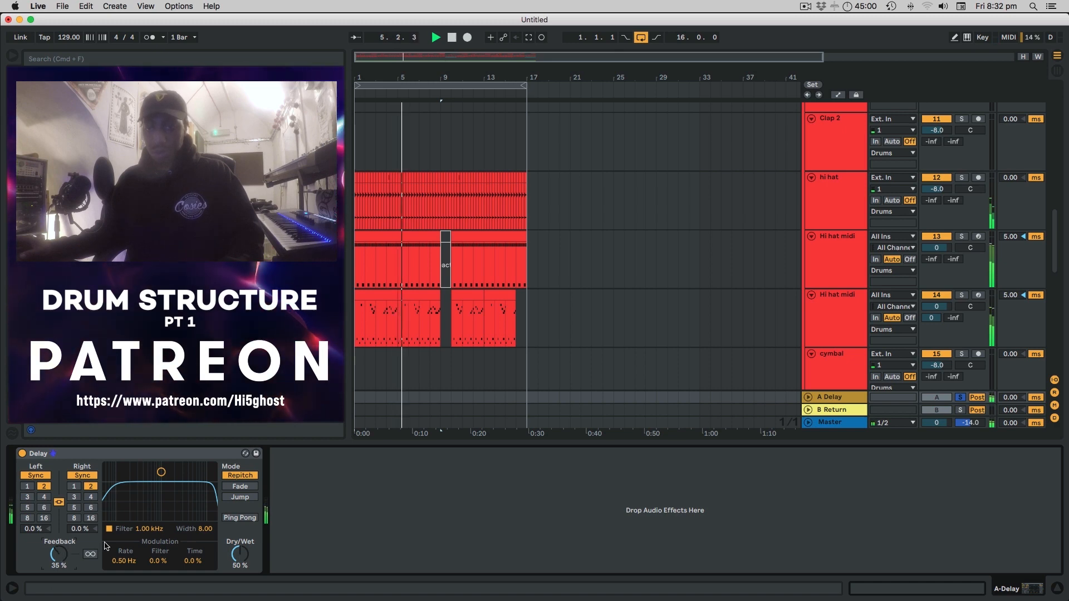
left_click_drag(59, 556, 59, 555)
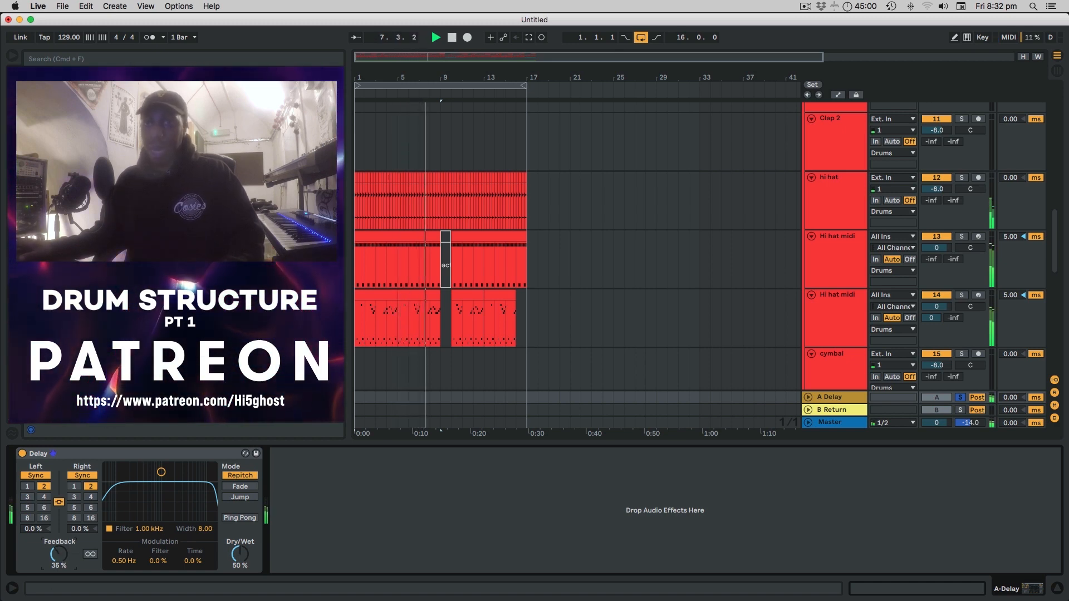
Add an Auto Pan after the Delay, with 46.8% amount, a faster tempo-synced rate and the sawtooth waveform.
double_click(156, 115)
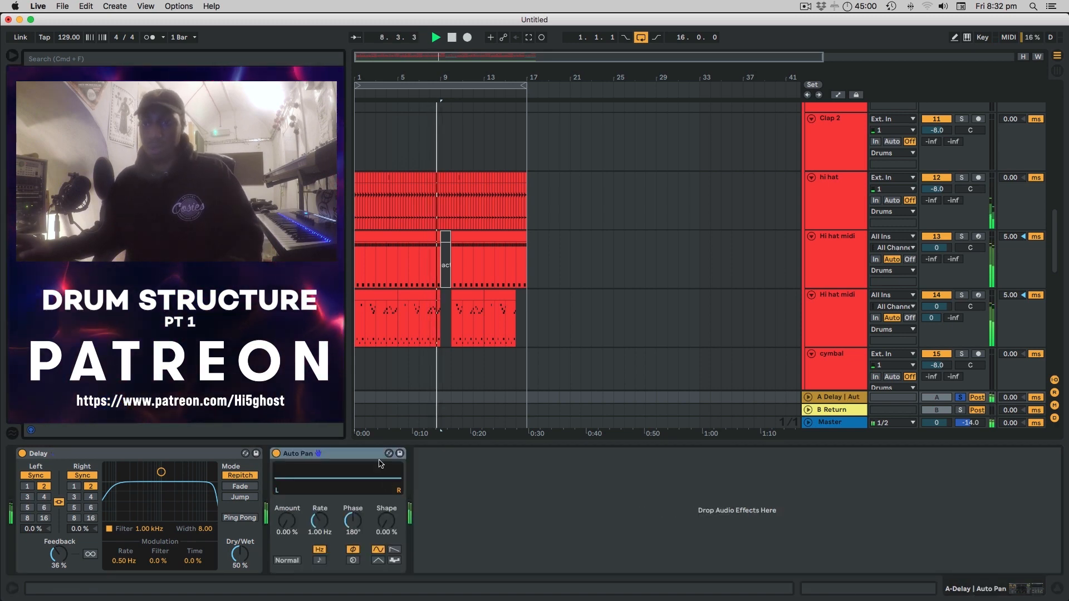
left_click_drag(288, 525, 287, 523)
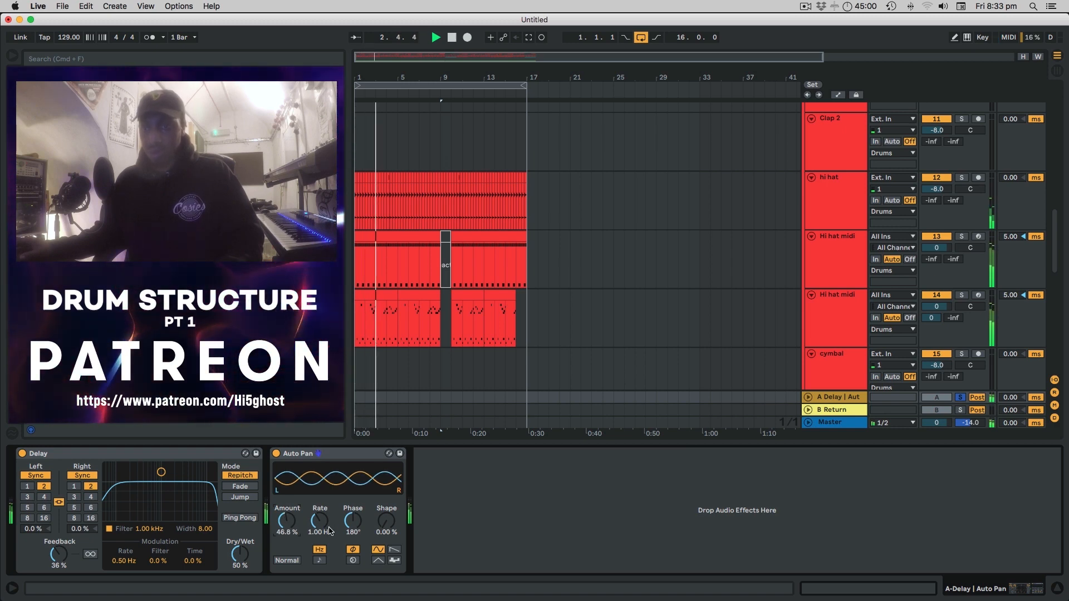
left_click(320, 560)
mouse_move(319, 521)
left_mouse_down()
mouse_move(320, 533)
mouse_move(319, 523)
left_mouse_up()
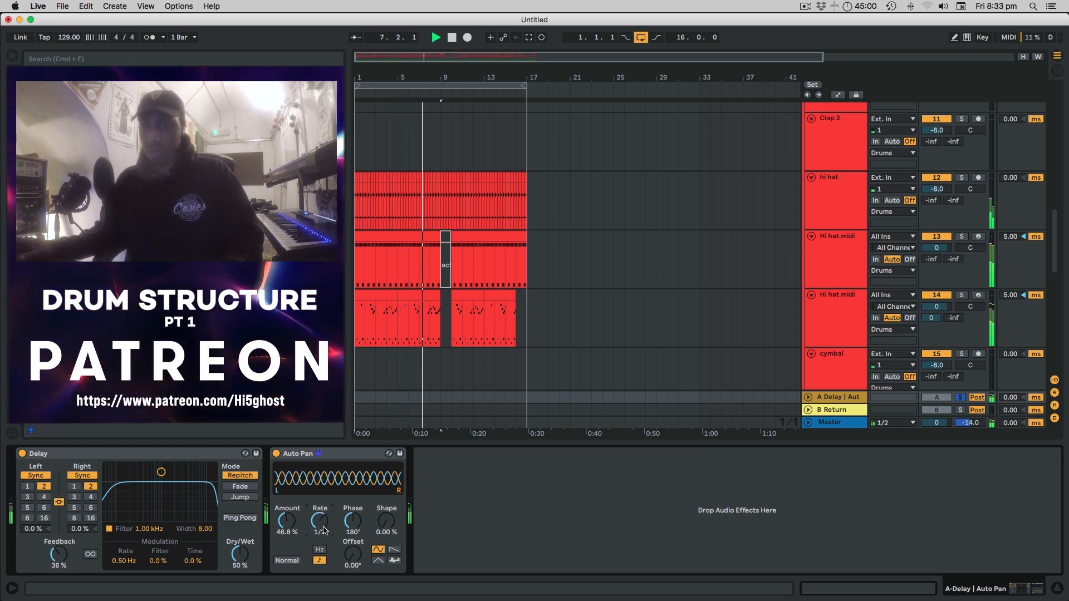
left_click(394, 549)
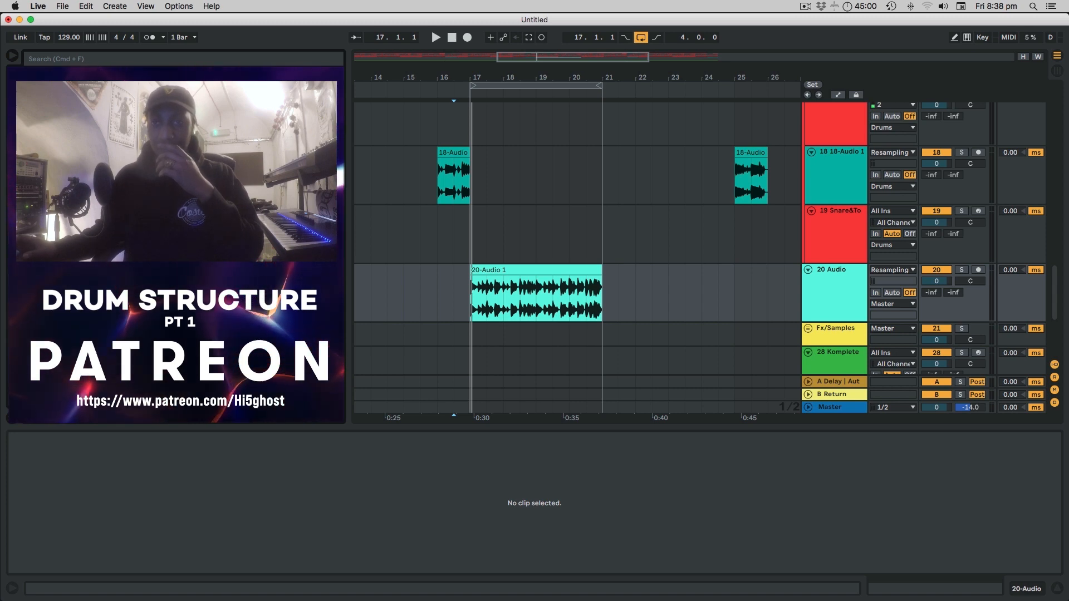
Add the Cableguys ShaperBox 2 plug-in to the 20 Audio track.
double_click(171, 263)
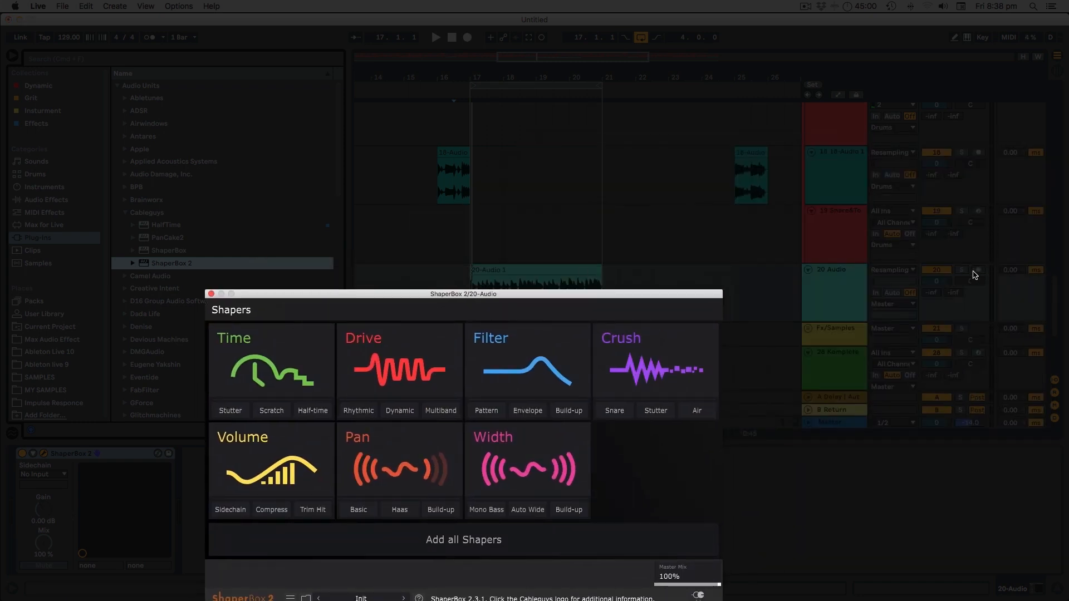
Solo the 20 Audio track and add ShaperBox 2's Time shaper with the Soft scratch fill pattern.
left_click(962, 271)
left_click_drag(423, 299, 513, 133)
left_click(361, 195)
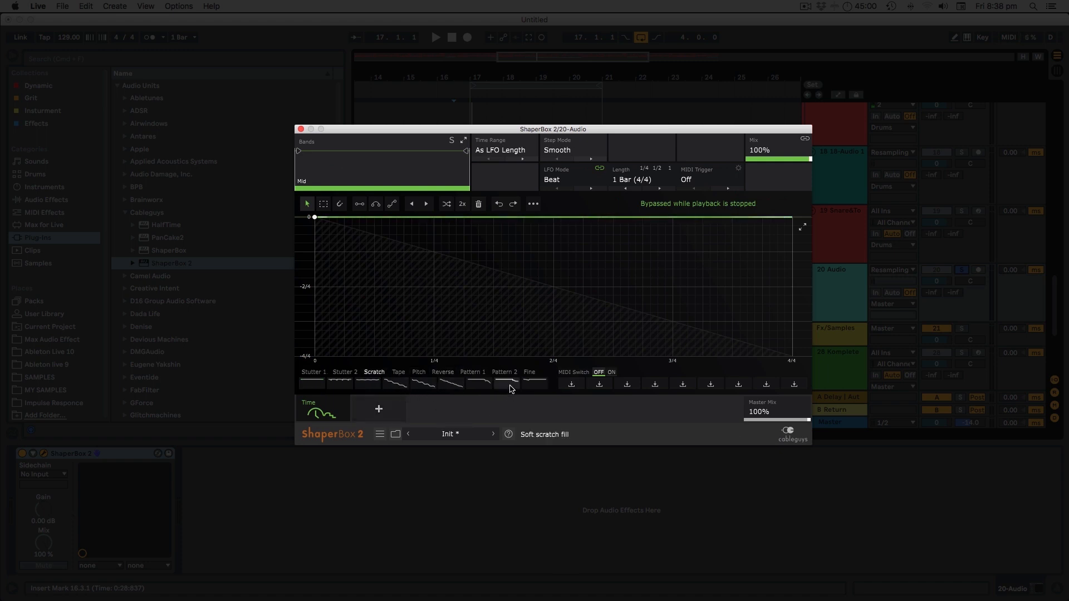
left_click_drag(667, 132, 590, 162)
Start playback and raise the lower frequency limit of the Time shaper's band.
key("space")
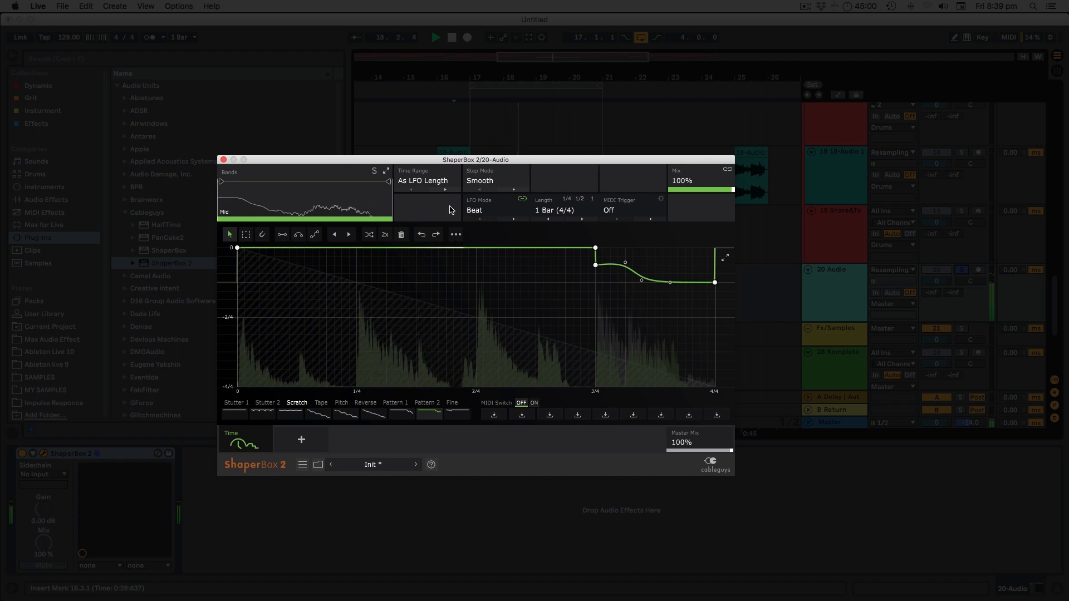
left_click(216, 189)
left_click_drag(217, 192, 298, 182)
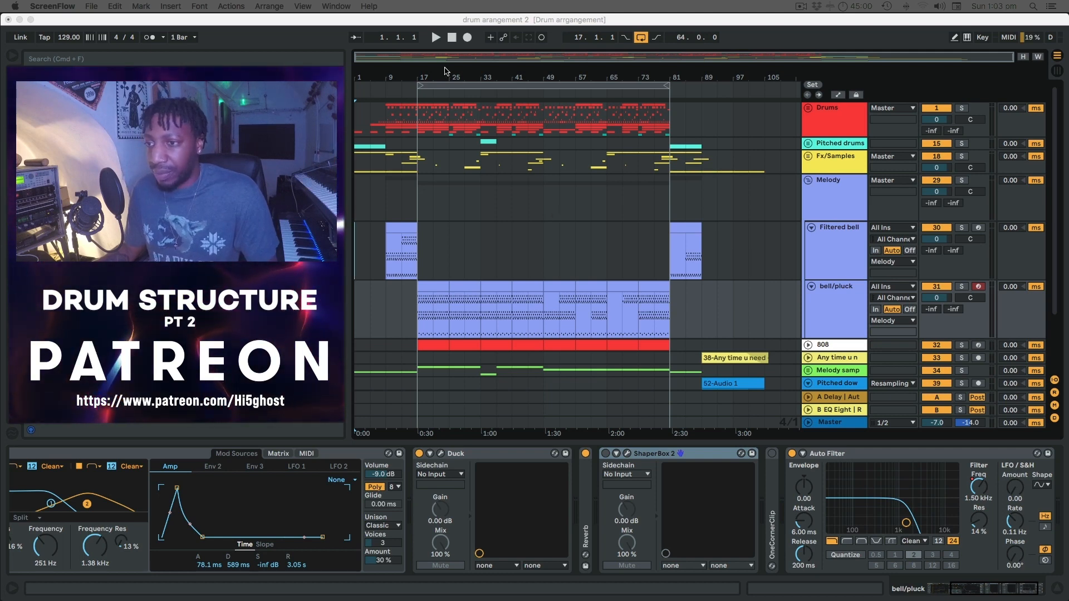
Play the arrangement from the start and unfold the Fx/Samples, Pitched drums and Drums groups.
left_click(450, 41)
key("space")
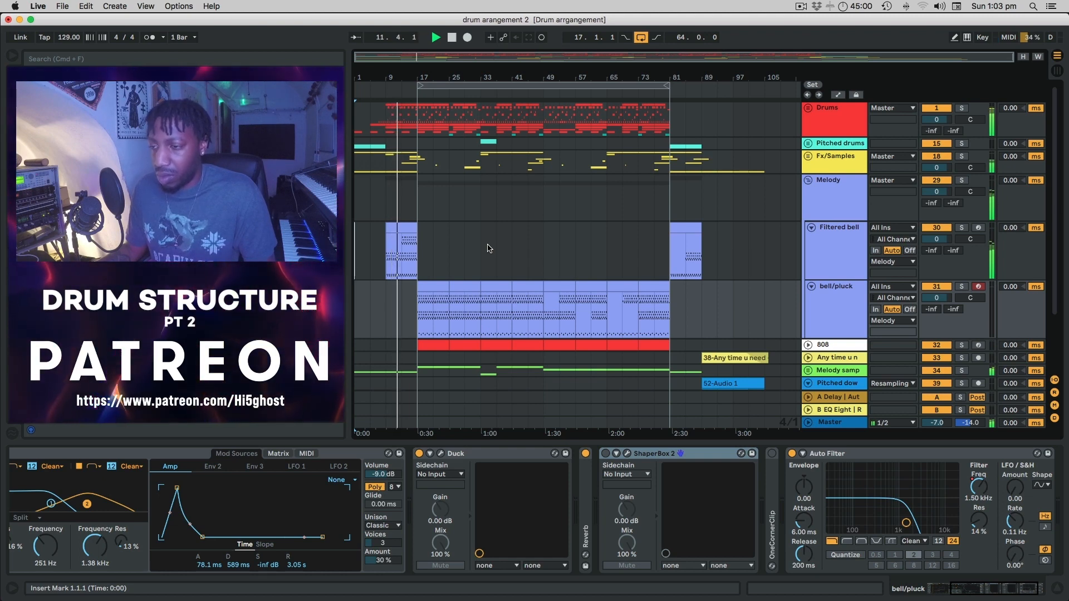
left_click(807, 157)
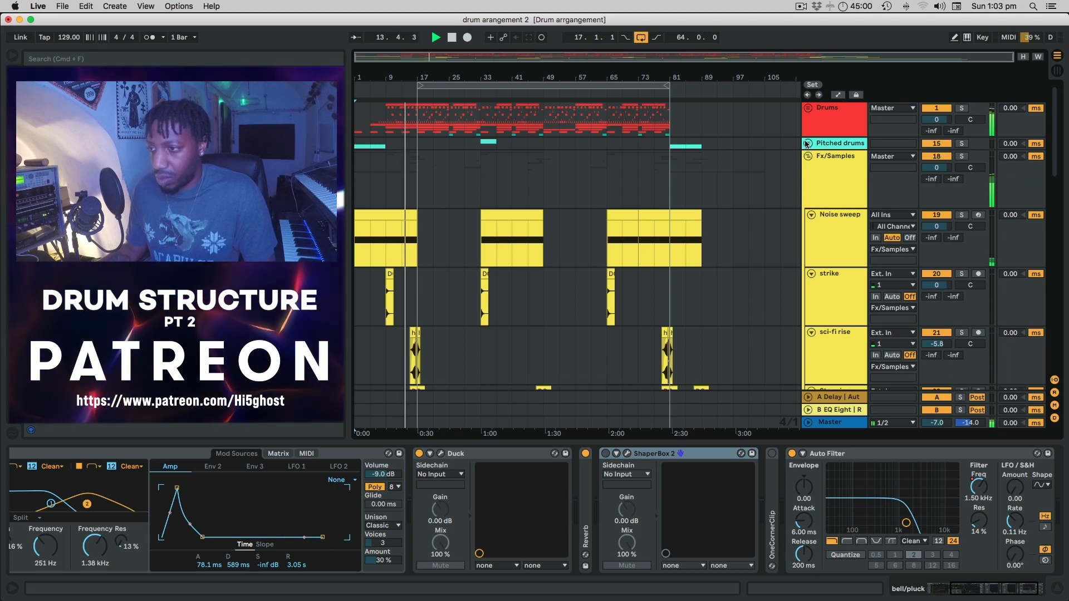
left_click(807, 143)
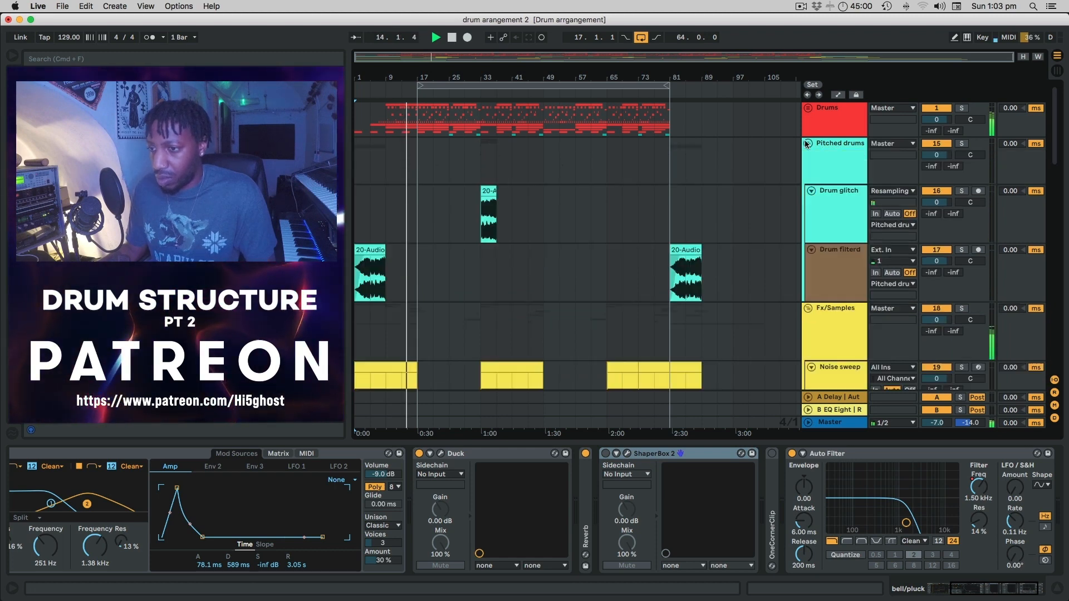
left_click(808, 107)
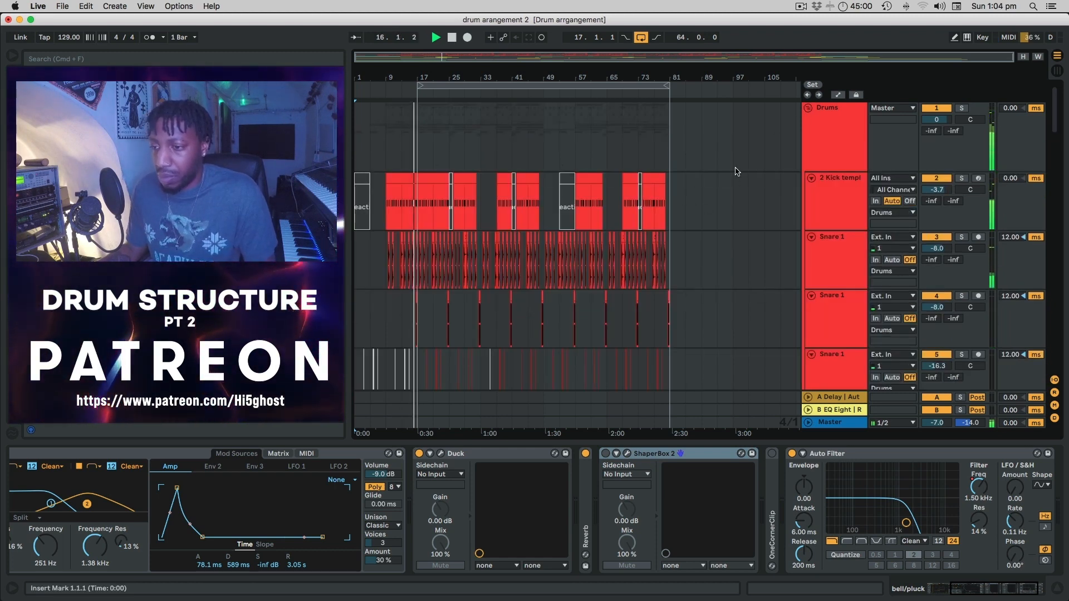
Examine the clip layout of the Drums, Pitched drums and Fx/Samples tracks during playback.
scroll(735, 169, "down", 3)
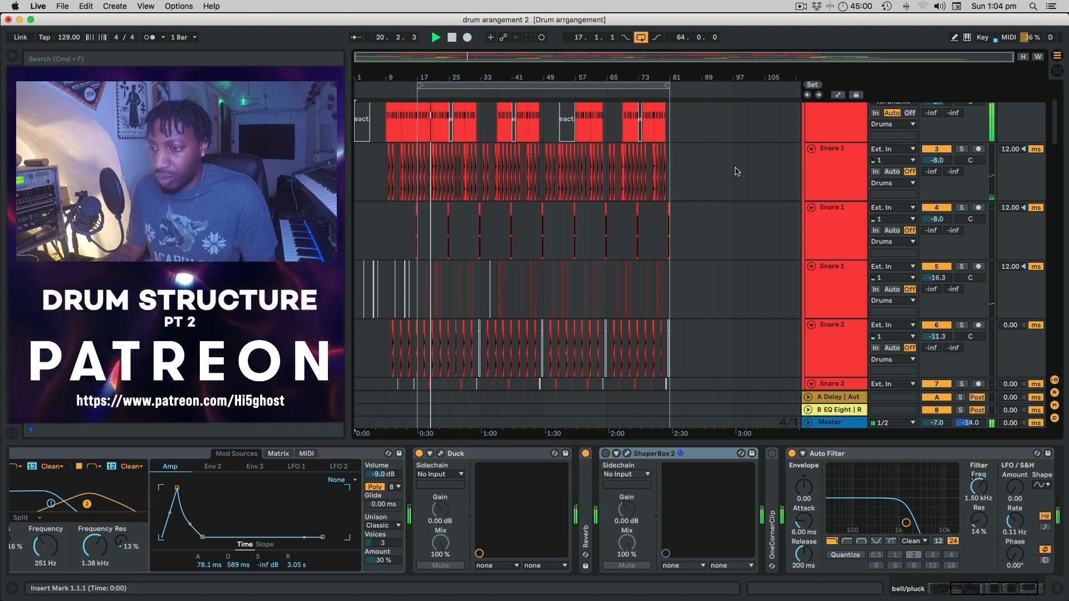
scroll(736, 171, "down", 2)
scroll(736, 171, "down", 2)
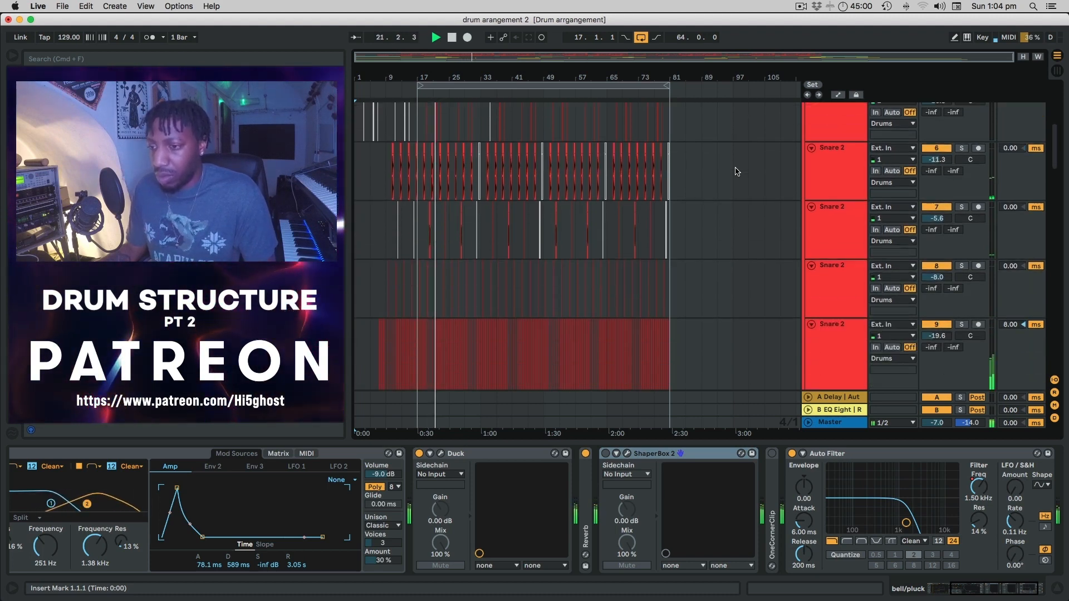
scroll(737, 172, "down", 1)
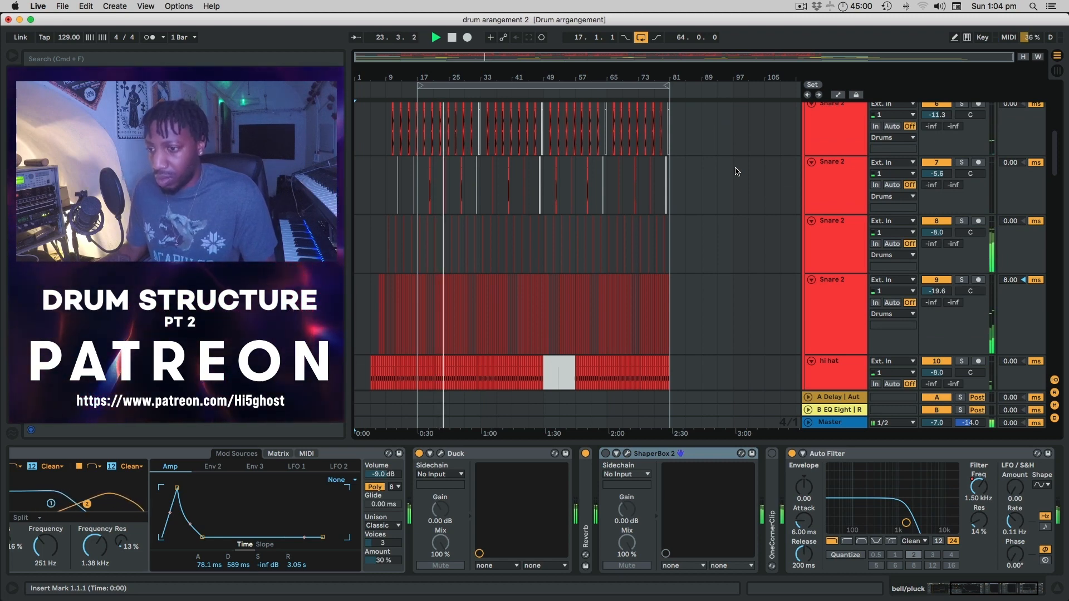
scroll(736, 172, "down", 4)
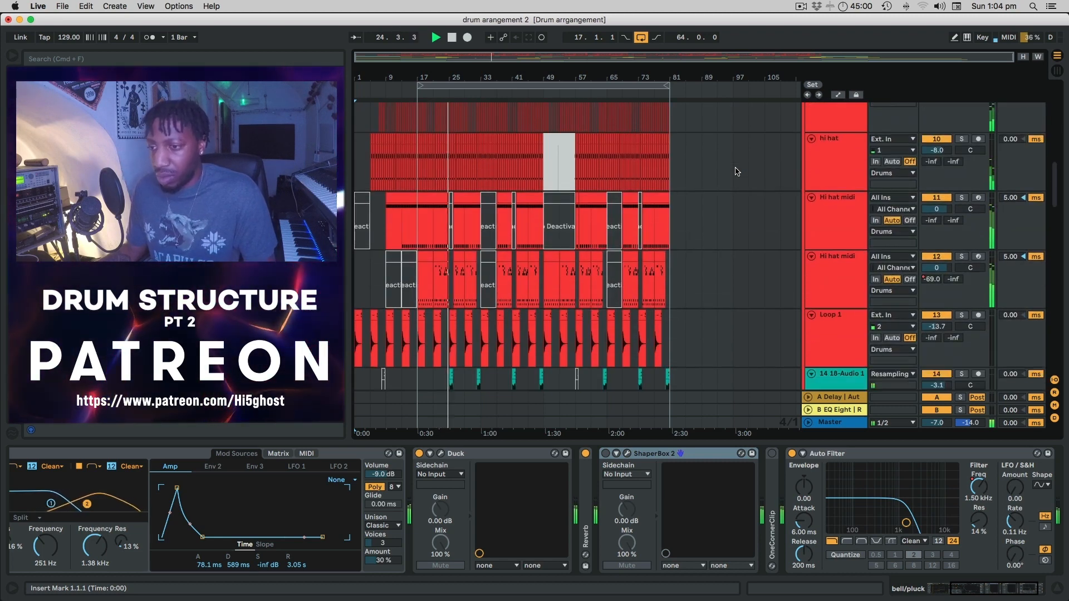
scroll(736, 172, "down", 1)
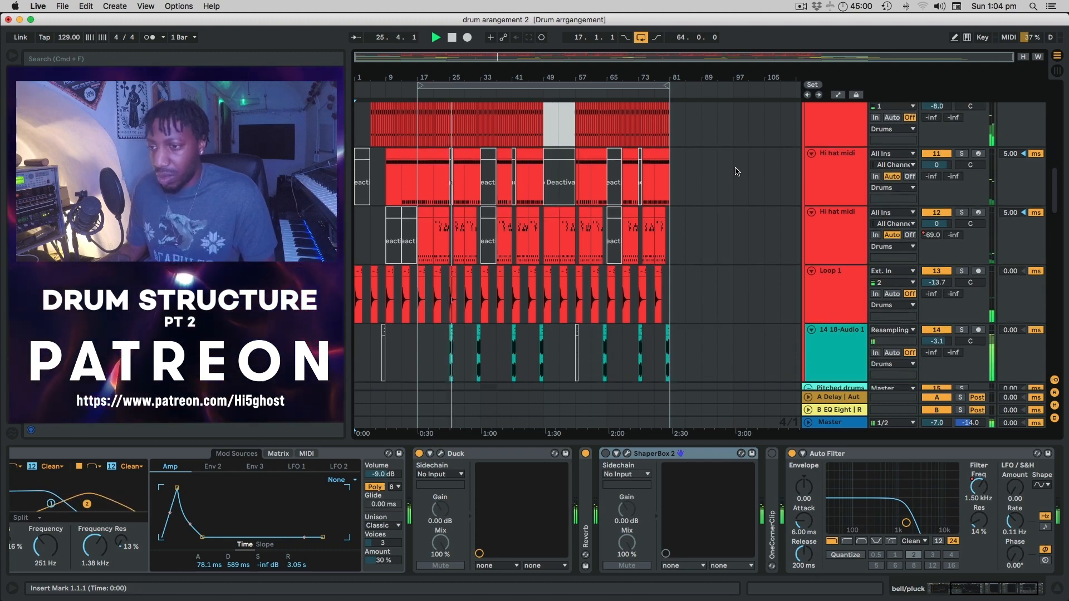
scroll(736, 171, "down", 1)
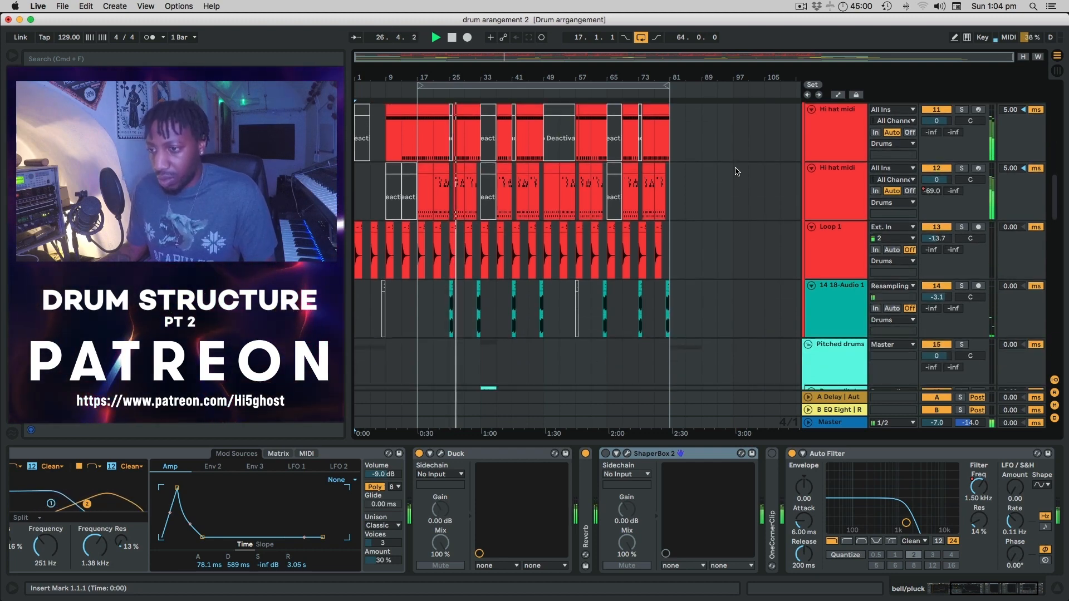
scroll(737, 171, "down", 2)
scroll(736, 171, "down", 3)
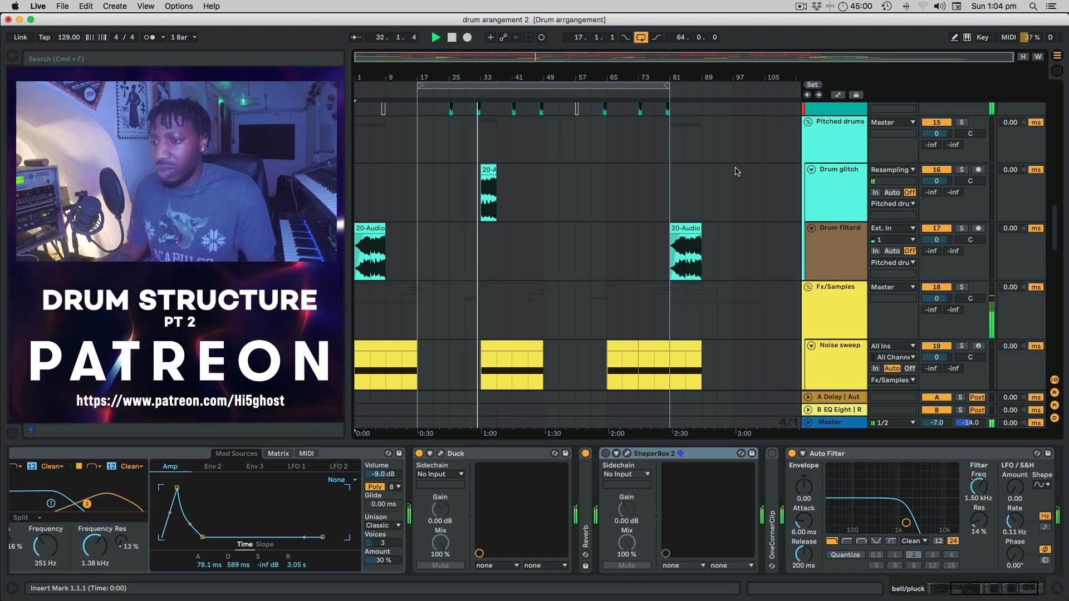
scroll(726, 167, "down", 2)
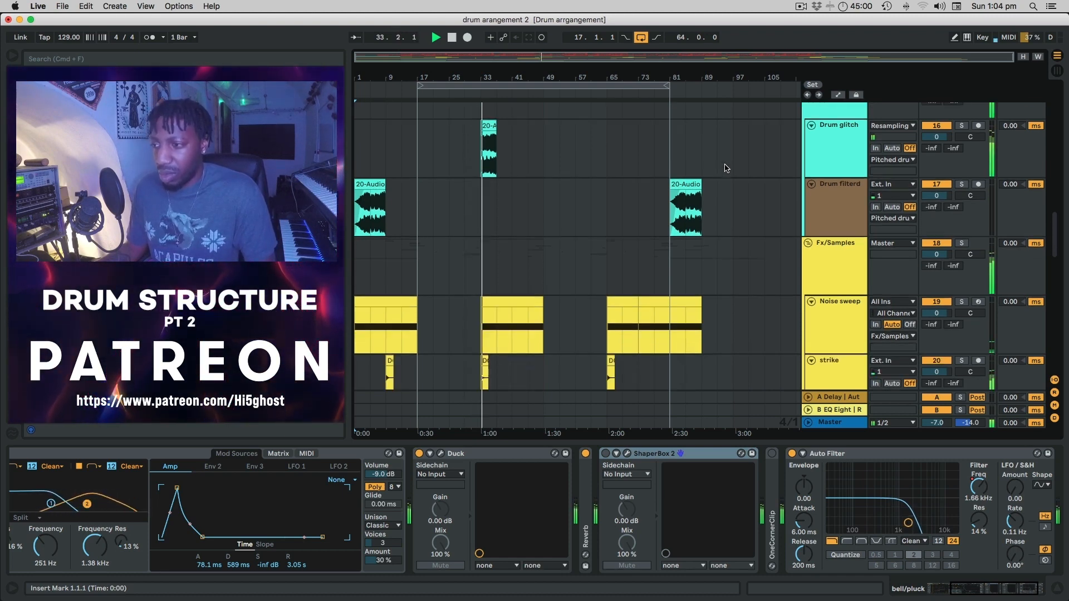
scroll(726, 167, "down", 10)
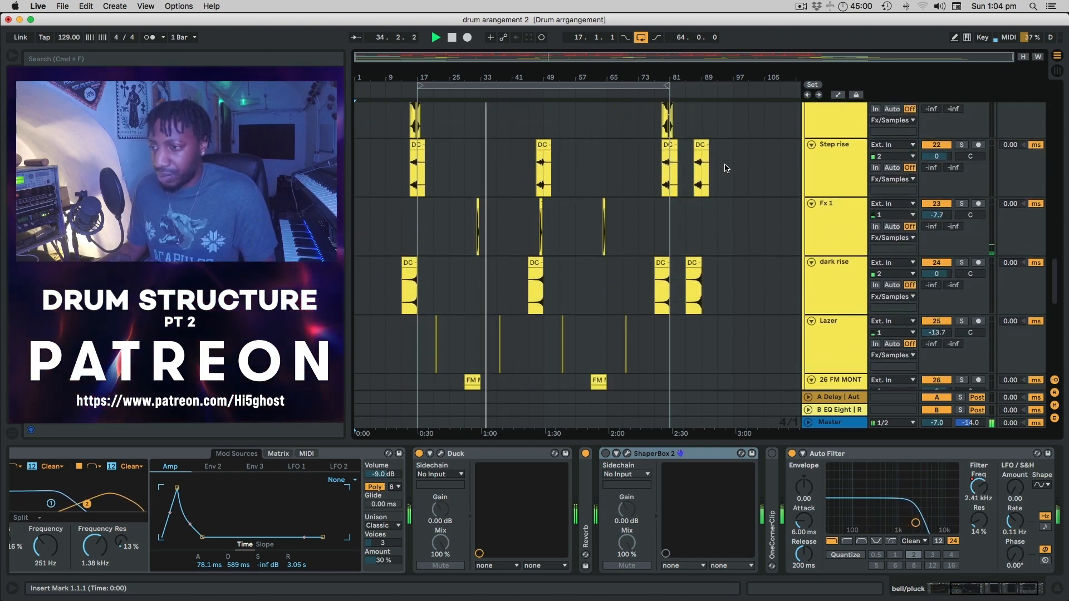
scroll(726, 167, "up", 6)
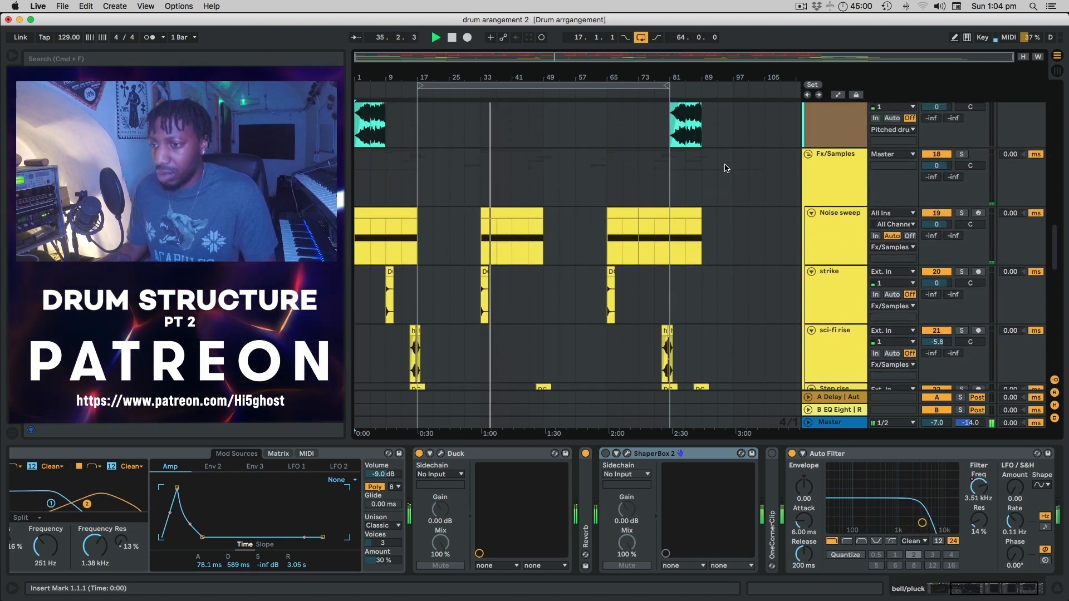
scroll(726, 167, "up", 6)
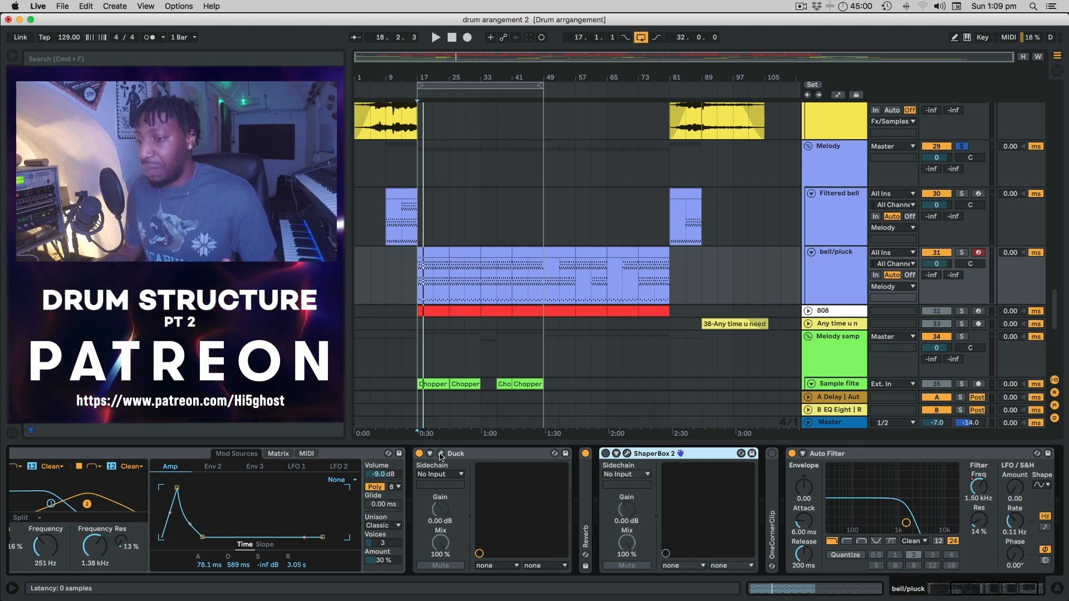
Open the Duck plug-in on the bell/pluck track, audition the melody and toggle Duck off to compare.
left_click(441, 454)
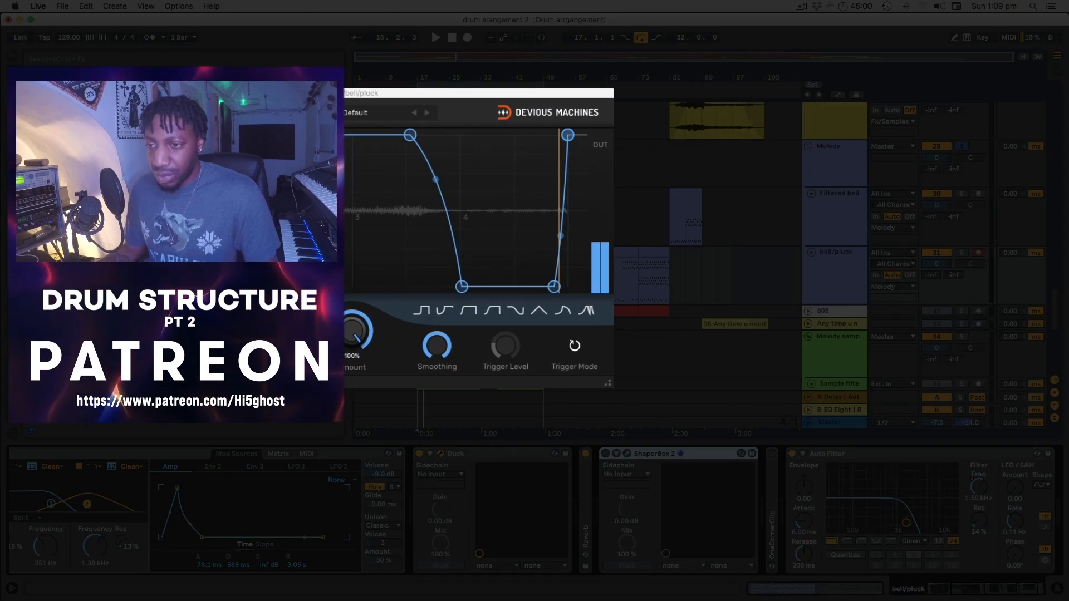
left_click_drag(442, 93, 610, 98)
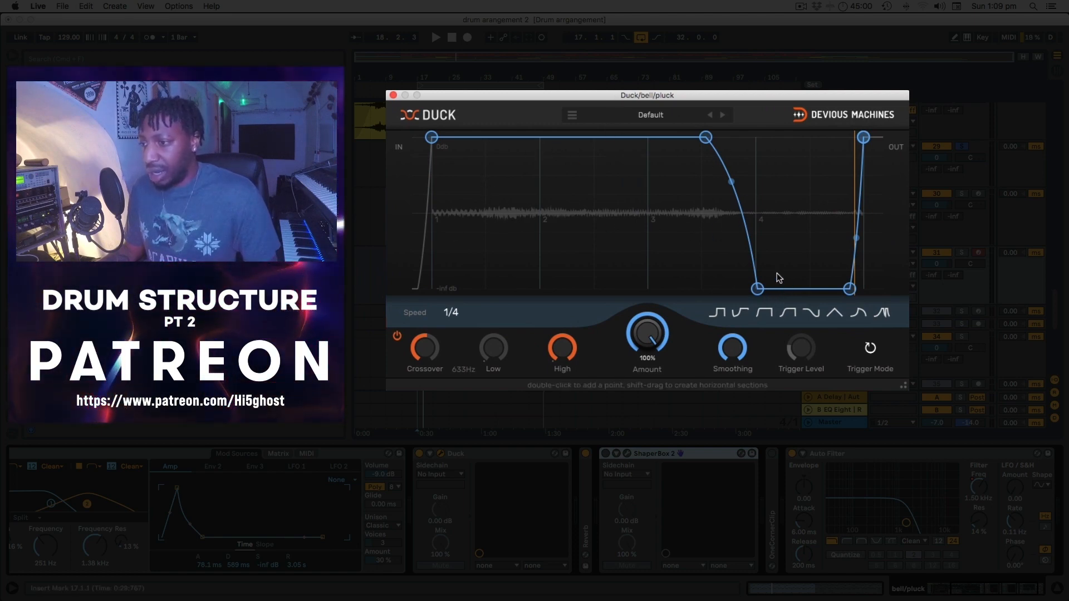
key("space")
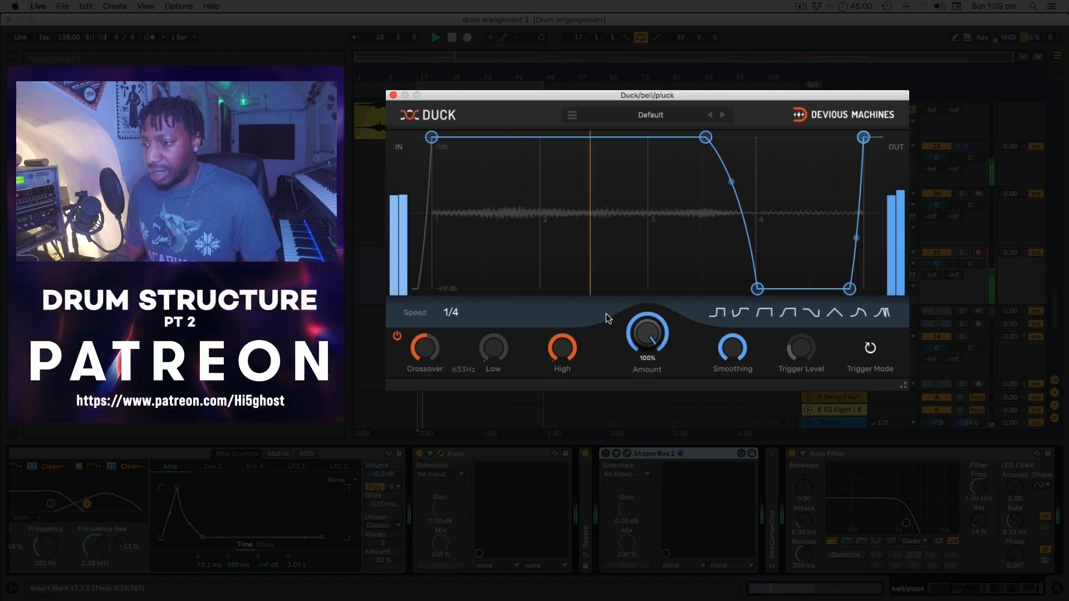
left_click(419, 453)
key("space")
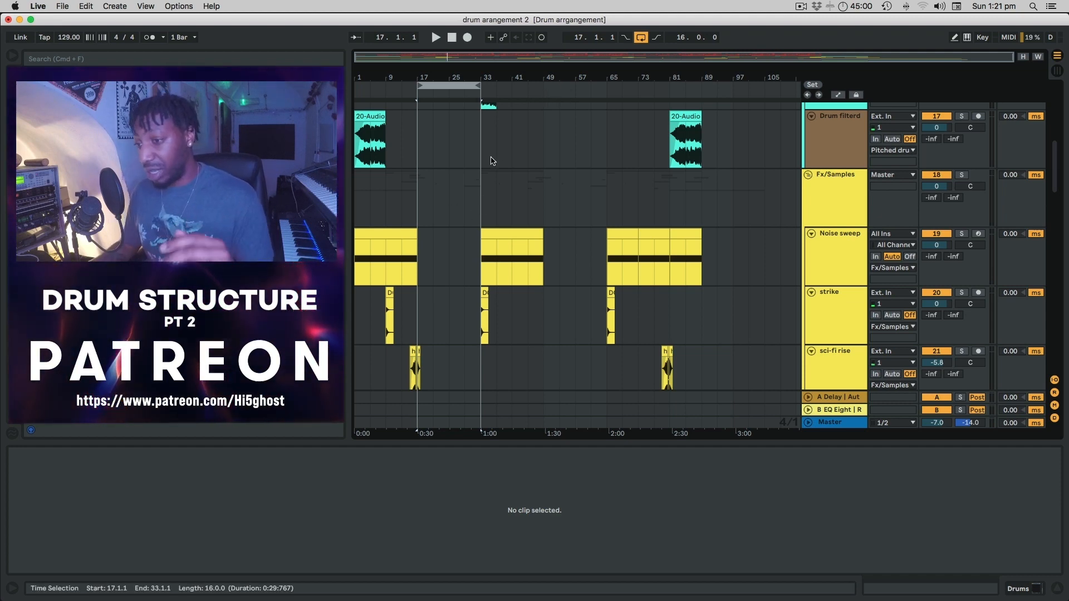
scroll(591, 167, "up", 10)
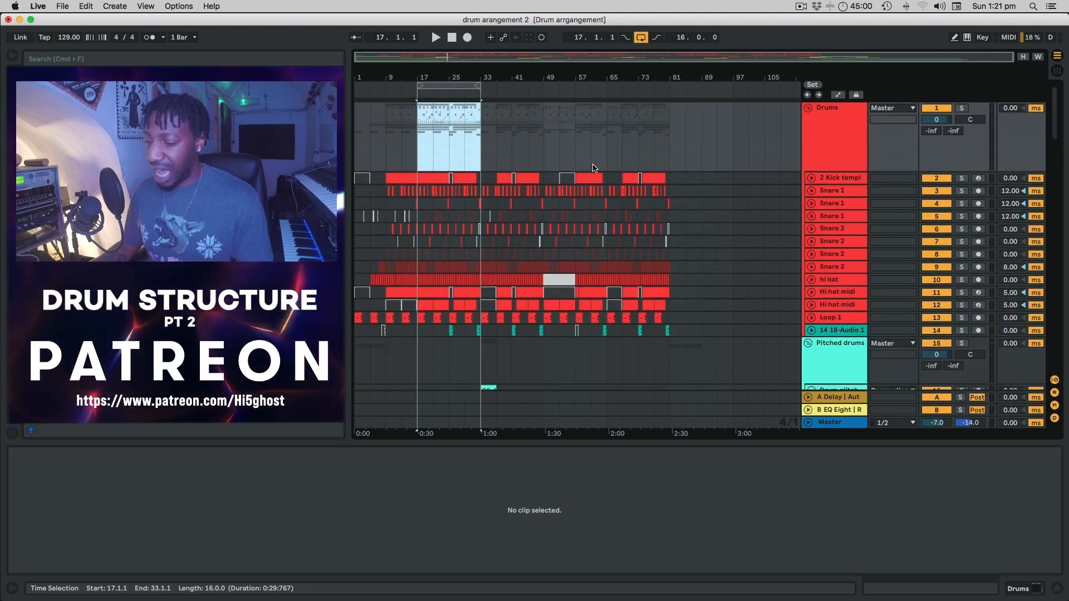
scroll(594, 165, "down", 1)
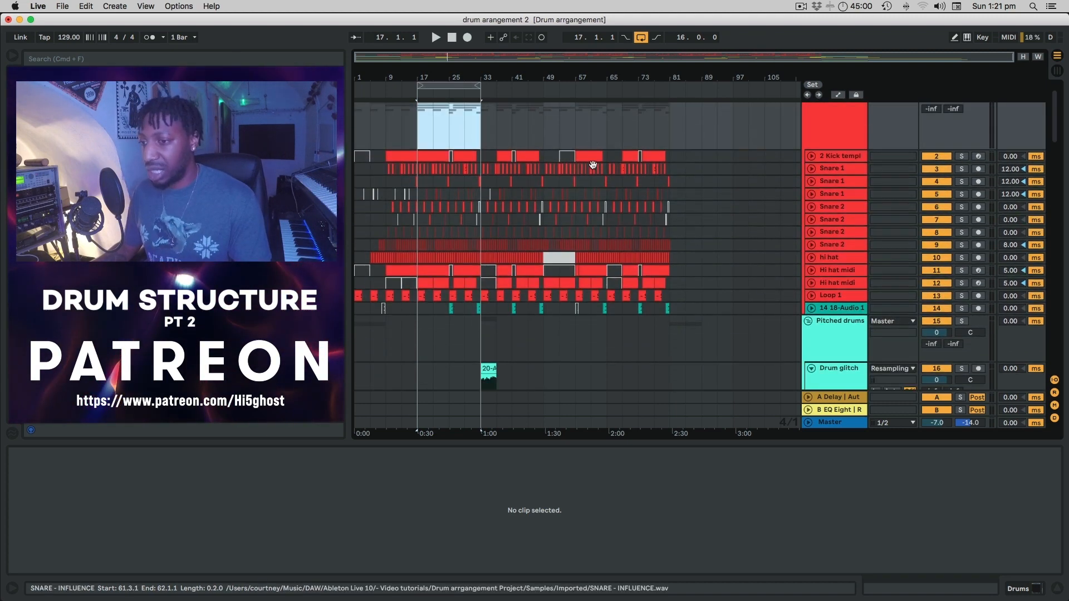
scroll(594, 166, "down", 3)
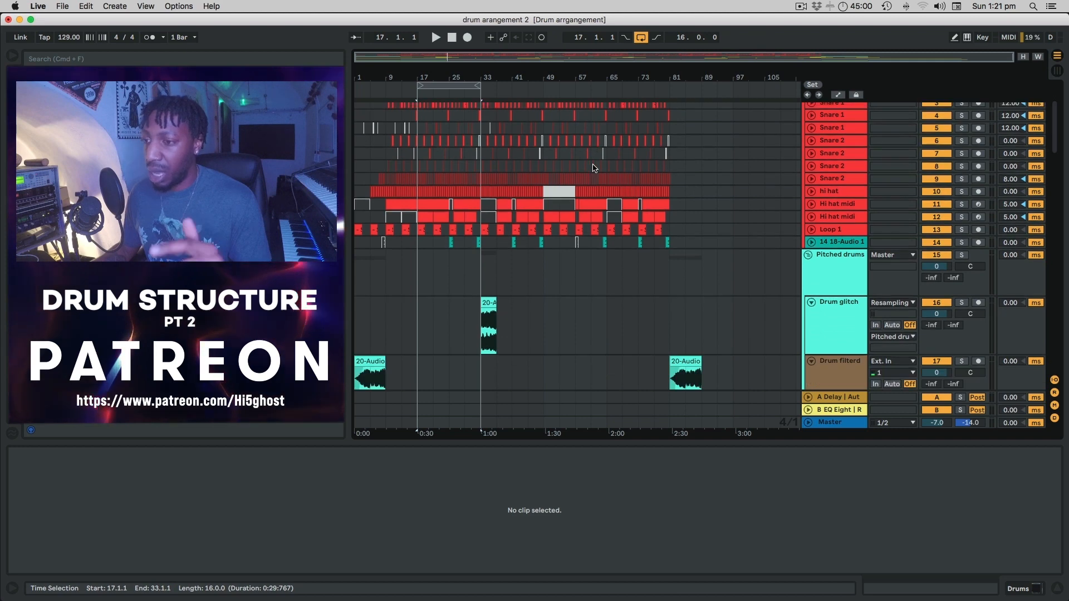